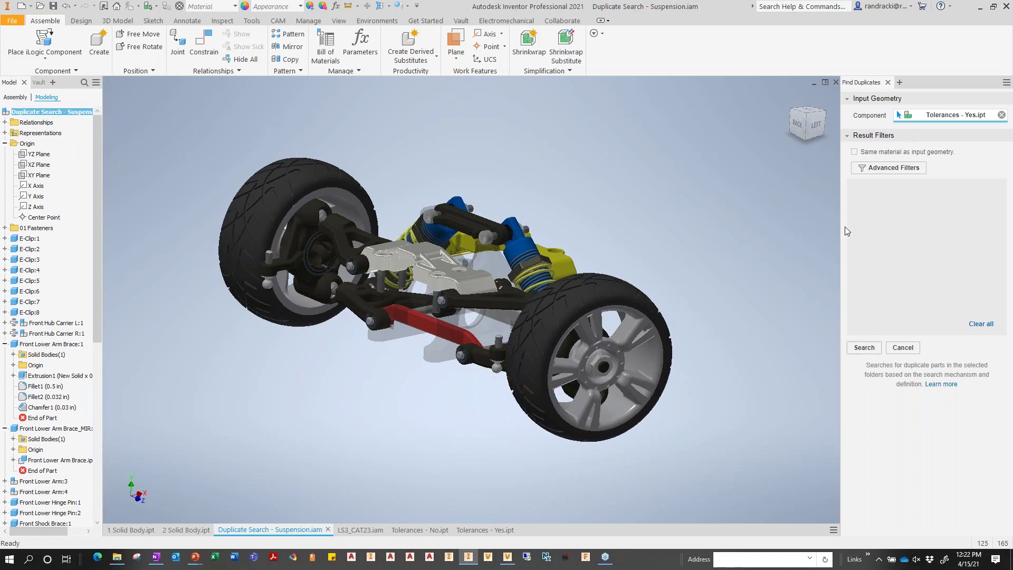
Step: Replace the duplicate search's input component with the top-level Duplicate Search - Suspension assembly and run the search
{"action": "left_click", "coordinate": [1002, 115]}
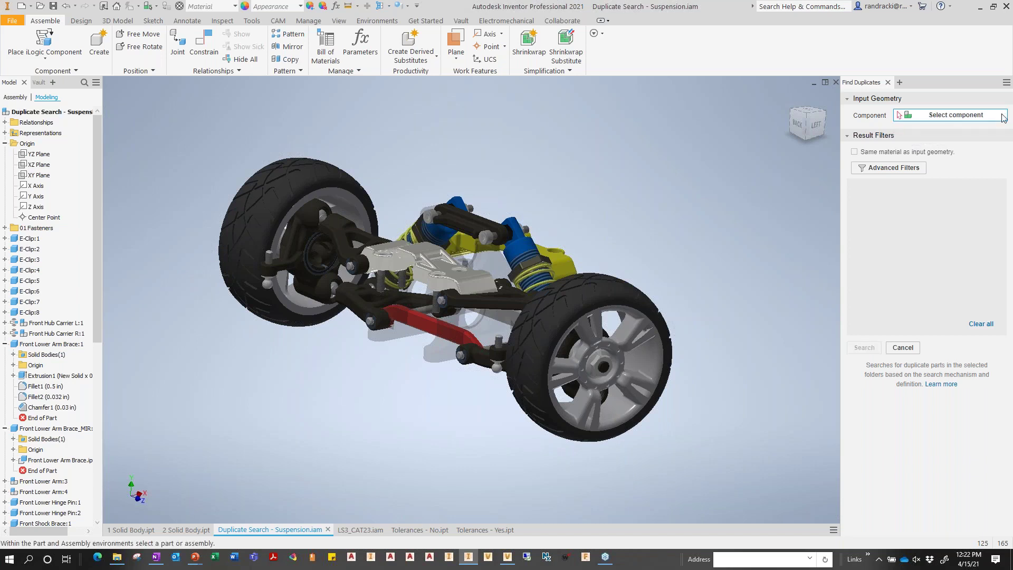
{"action": "left_click", "coordinate": [56, 112]}
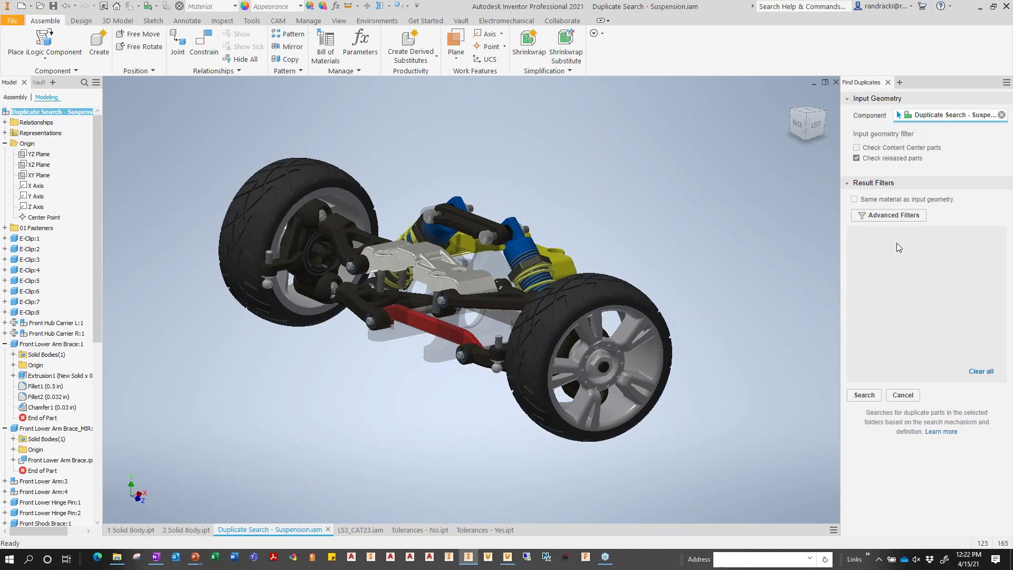
{"action": "left_click", "coordinate": [865, 396]}
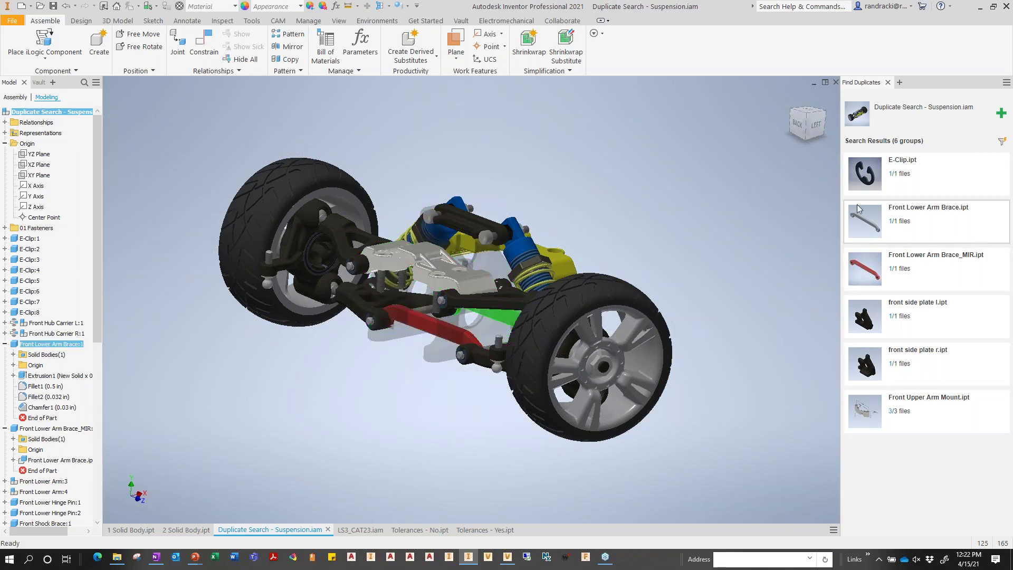
Step: Review the duplicate groups, open the Front Upper Arm Mount.ipt matches, and compare them with the yellow and silver mounts in the assembly
{"action": "left_click", "coordinate": [853, 167]}
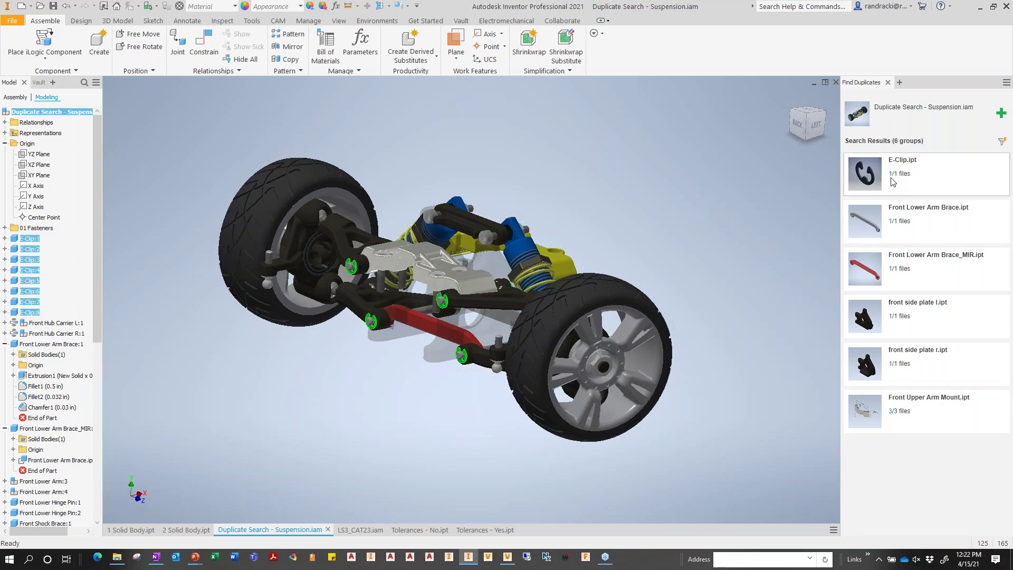
{"action": "mouse_move", "coordinate": [889, 177]}
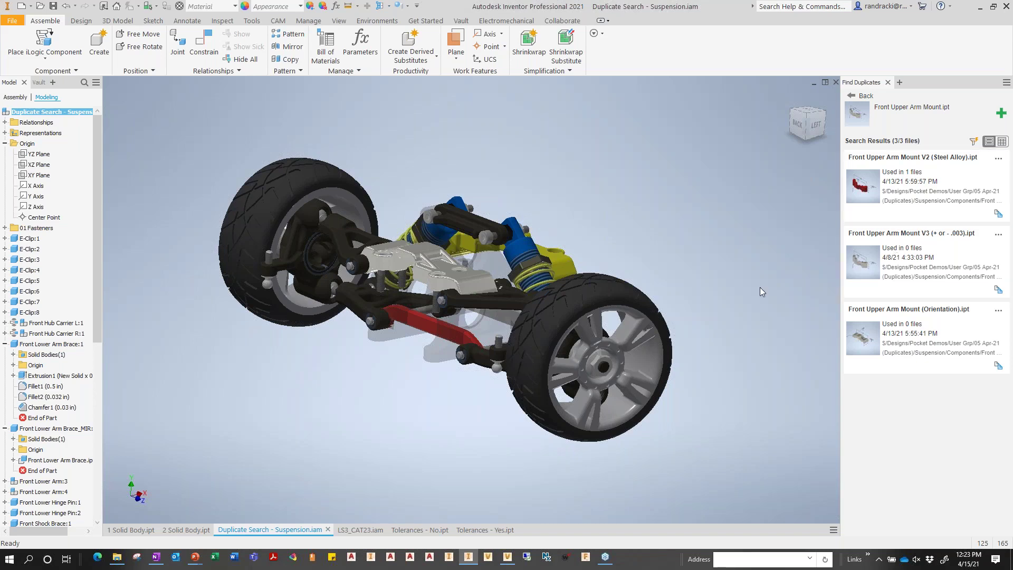
{"action": "middle_click_drag", "start_coordinate": [760, 287], "coordinate": [828, 238], "text": "shift"}
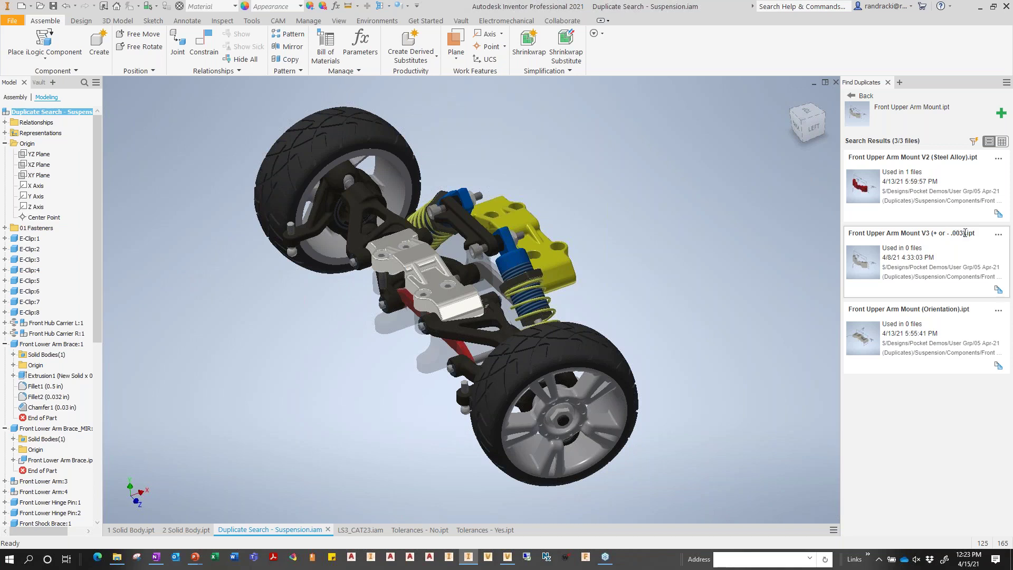
{"action": "left_click_drag", "start_coordinate": [965, 233], "coordinate": [931, 232]}
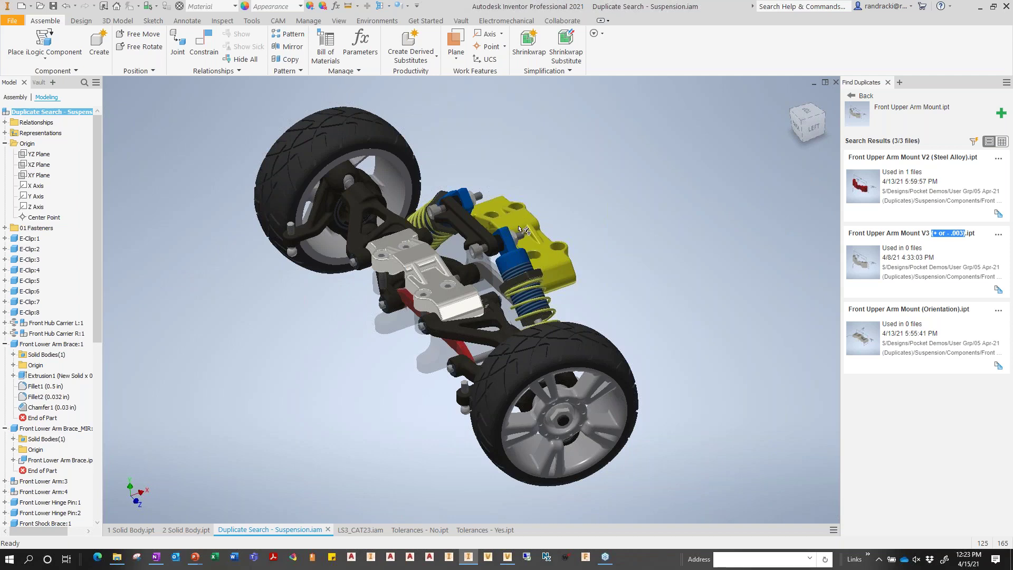
{"action": "mouse_move", "coordinate": [595, 324]}
{"action": "middle_mouse_down", "text": "shift"}
{"action": "mouse_move", "coordinate": [560, 311]}
{"action": "mouse_move", "coordinate": [625, 323]}
{"action": "mouse_move", "coordinate": [605, 319]}
{"action": "mouse_move", "coordinate": [612, 327]}
{"action": "middle_mouse_up", "text": "shift"}
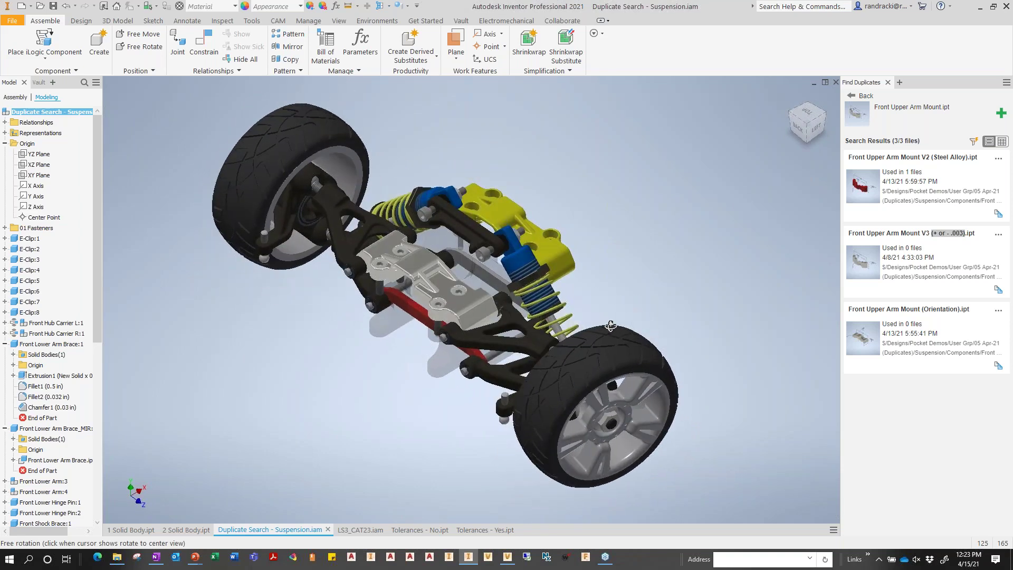
{"action": "left_click", "coordinate": [551, 245]}
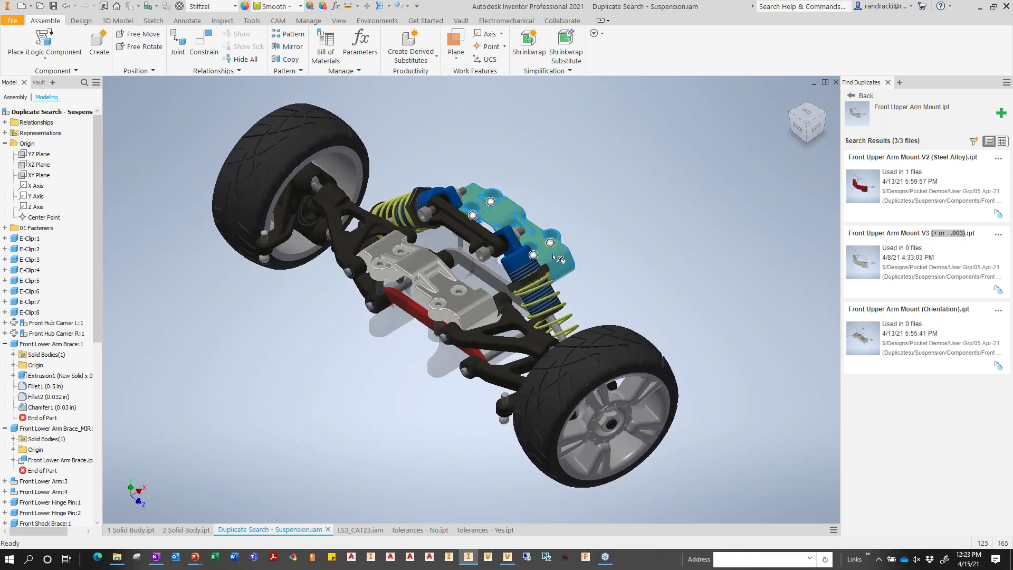
{"action": "mouse_move", "coordinate": [599, 284]}
{"action": "middle_mouse_down"}
{"action": "mouse_move", "coordinate": [557, 295]}
{"action": "mouse_move", "coordinate": [603, 299]}
{"action": "middle_mouse_up"}
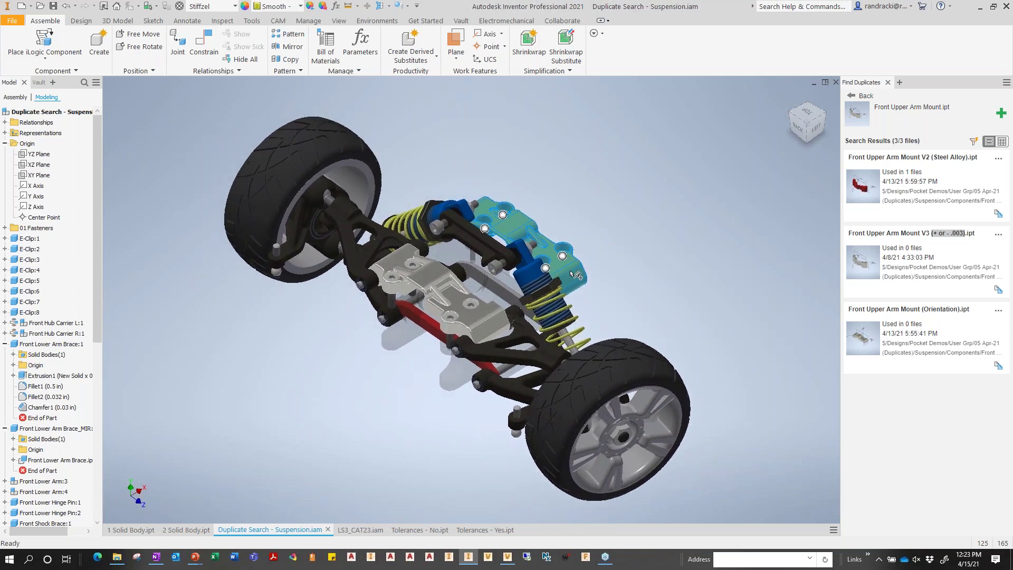
{"action": "left_click", "coordinate": [479, 313]}
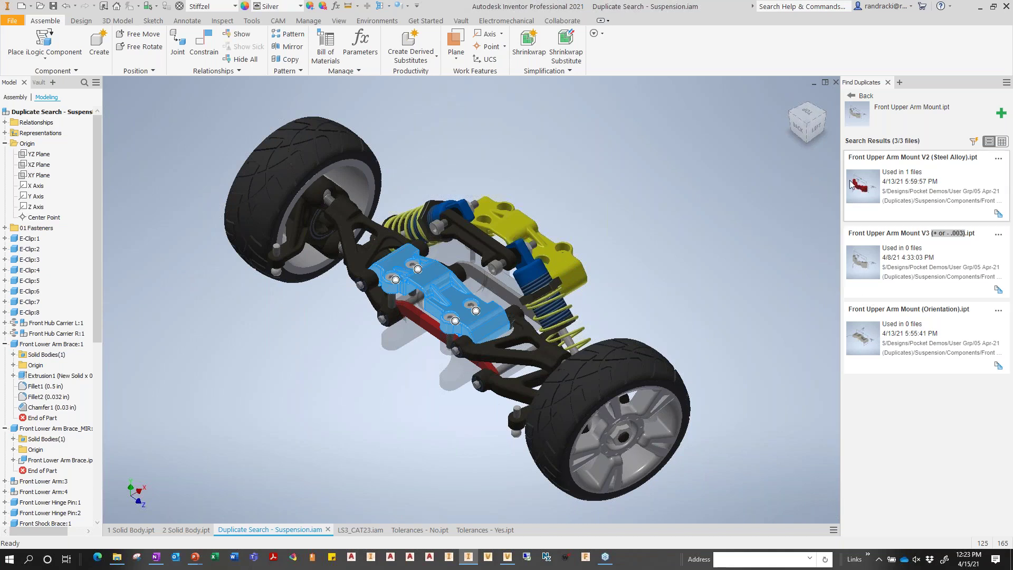
Step: View the Front Upper Arm Mount matches as a table in a widened results panel and return to the detailed list
{"action": "left_click", "coordinate": [1002, 141]}
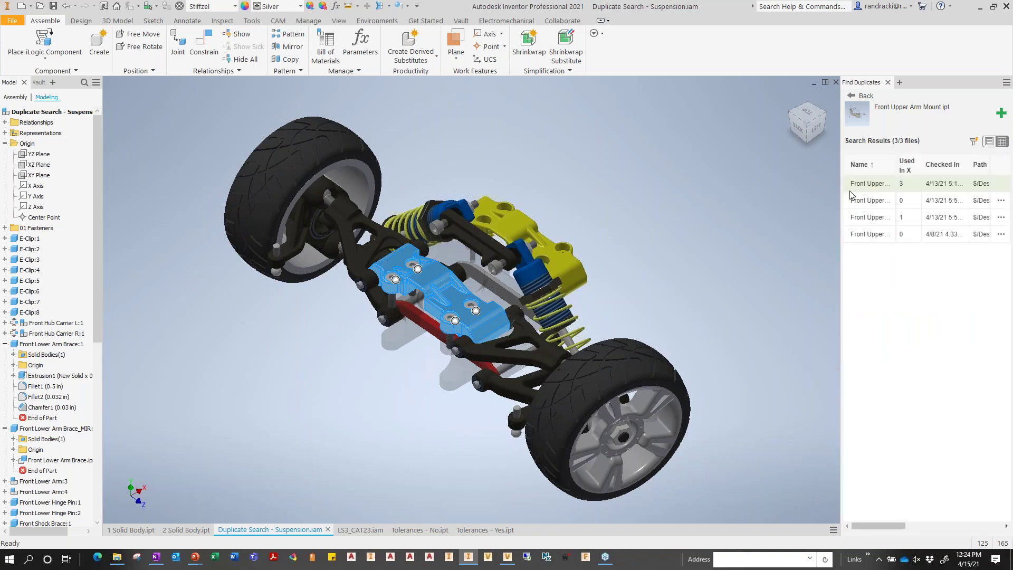
{"action": "left_click_drag", "start_coordinate": [842, 189], "coordinate": [714, 186]}
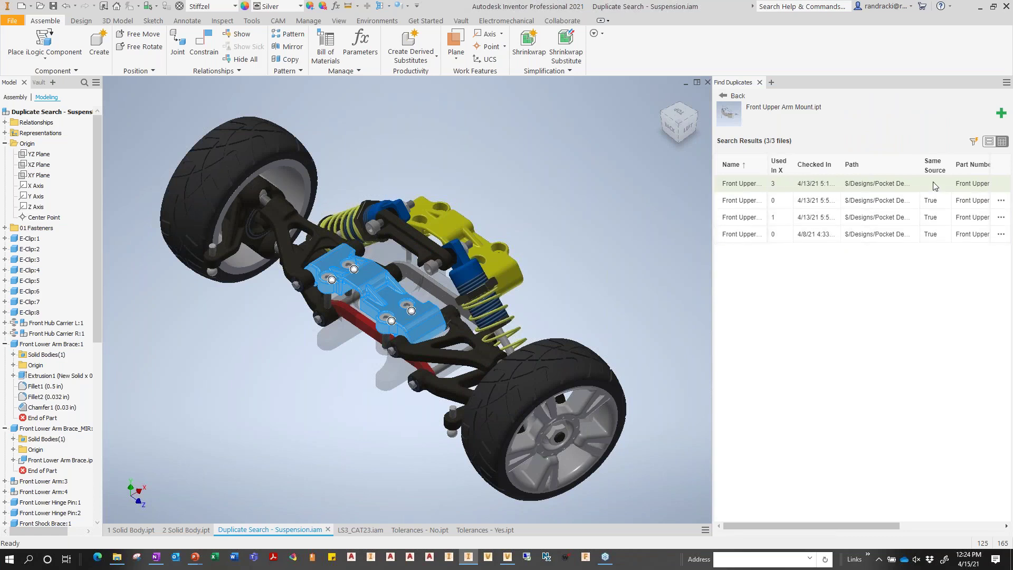
{"action": "left_click", "coordinate": [990, 143]}
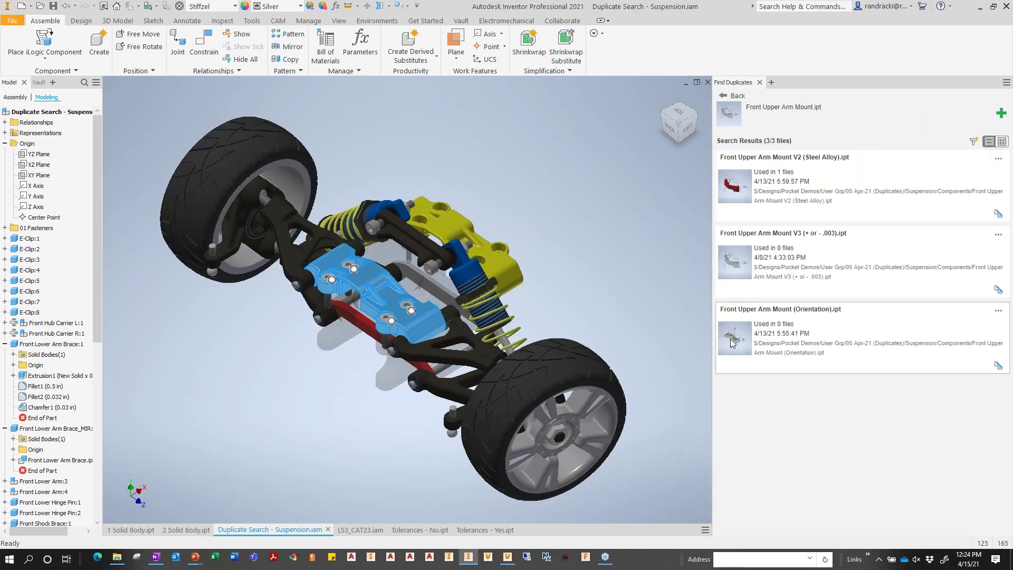
Step: Locate Front Upper Arm Mount V2 (Steel Alloy).ipt in its Vault folder and switch back to the Inventor assembly
{"action": "left_click", "coordinate": [998, 161]}
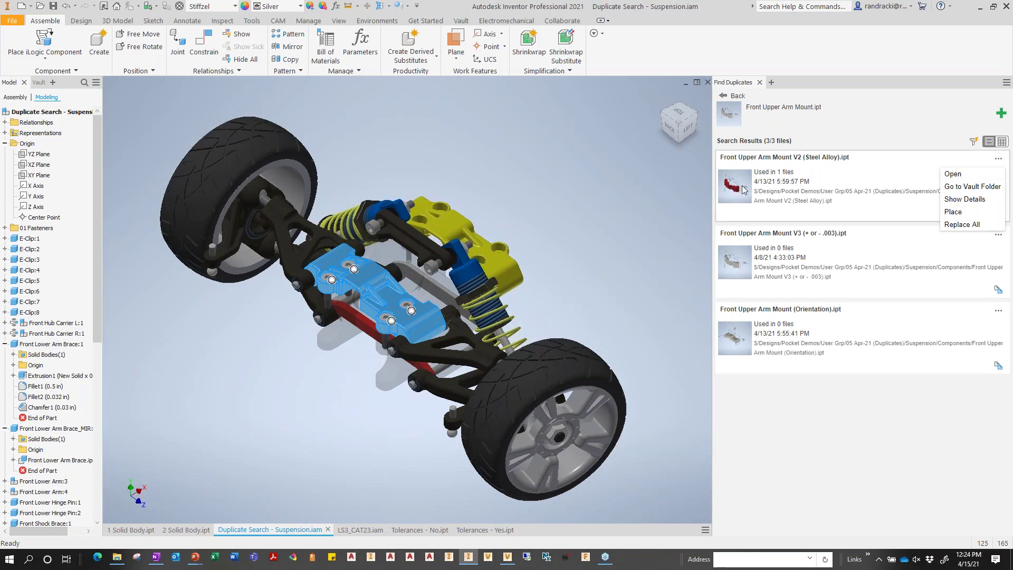
{"action": "left_click", "coordinate": [969, 188]}
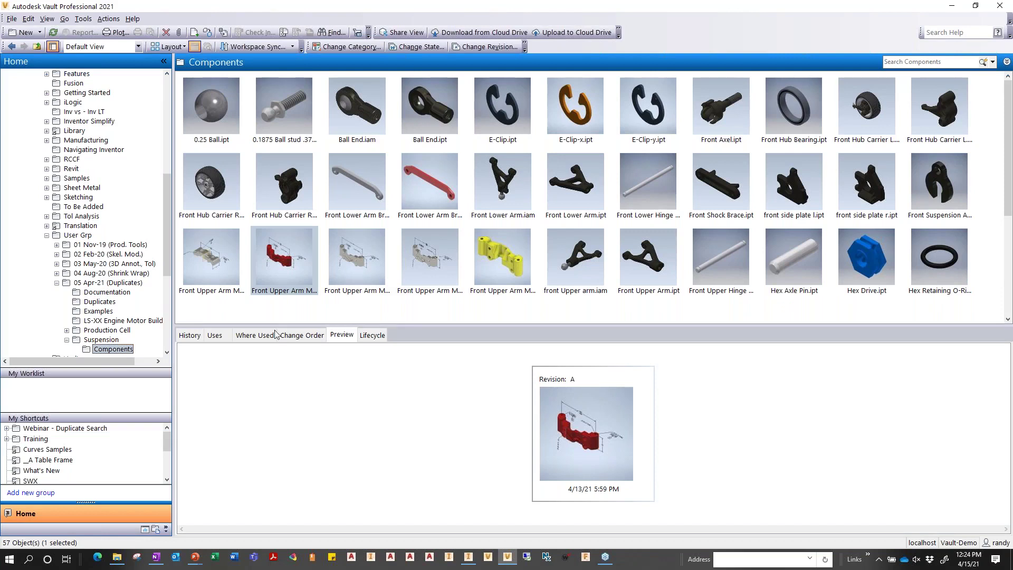
{"action": "scroll", "coordinate": [83, 291], "scroll_direction": "down", "scroll_amount": 3}
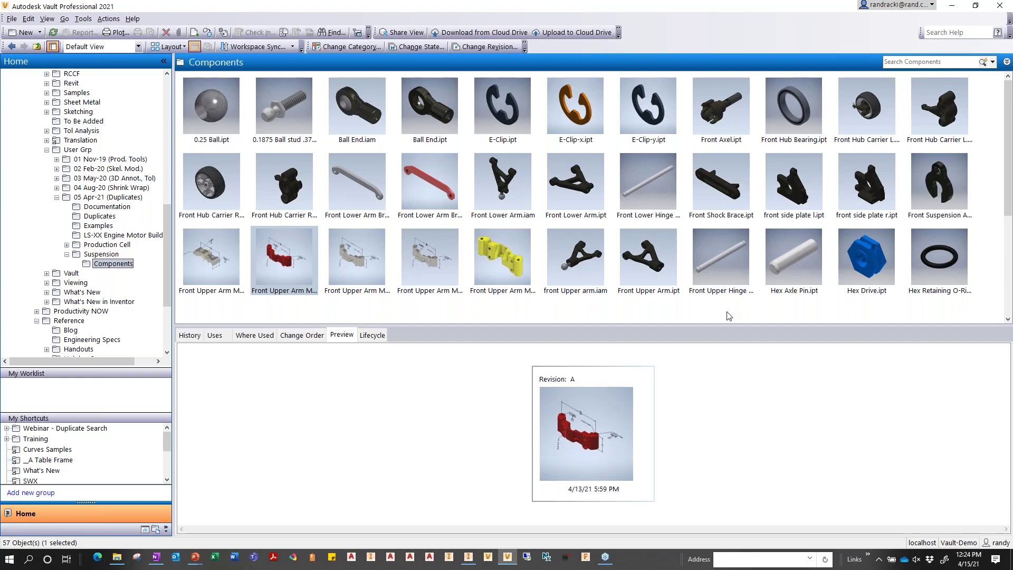
{"action": "key", "text": "alt+Tab"}
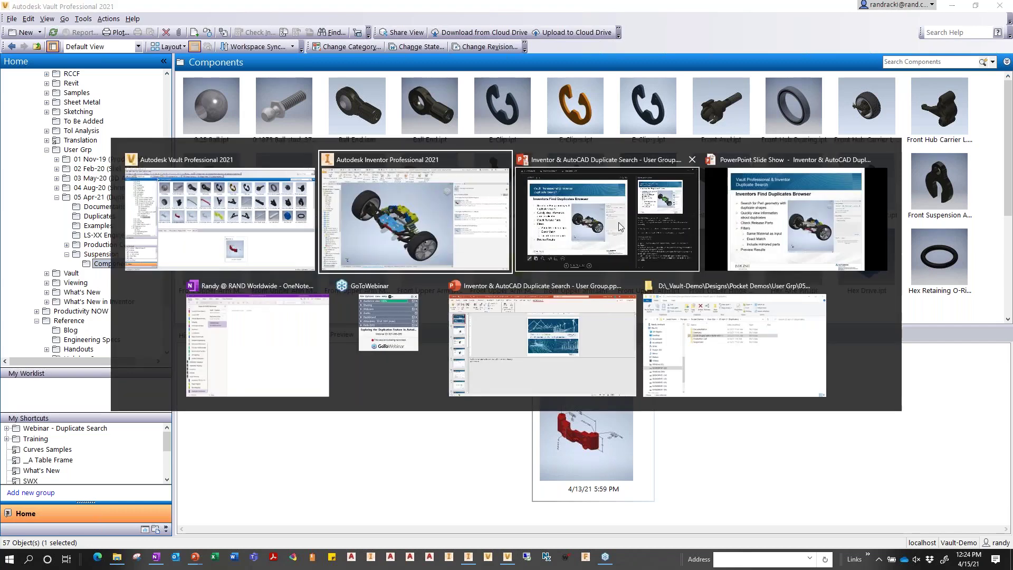
{"action": "left_click", "coordinate": [466, 180]}
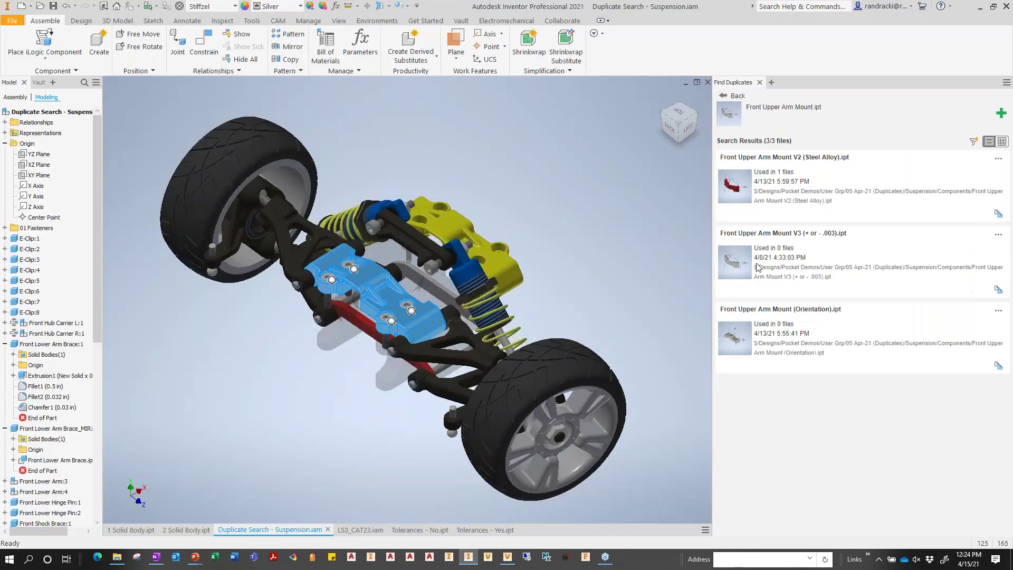
Step: Show the Vault details of Front Upper Arm Mount V2 (Steel Alloy).ipt and examine its uses, history and where-used information
{"action": "left_click", "coordinate": [999, 160]}
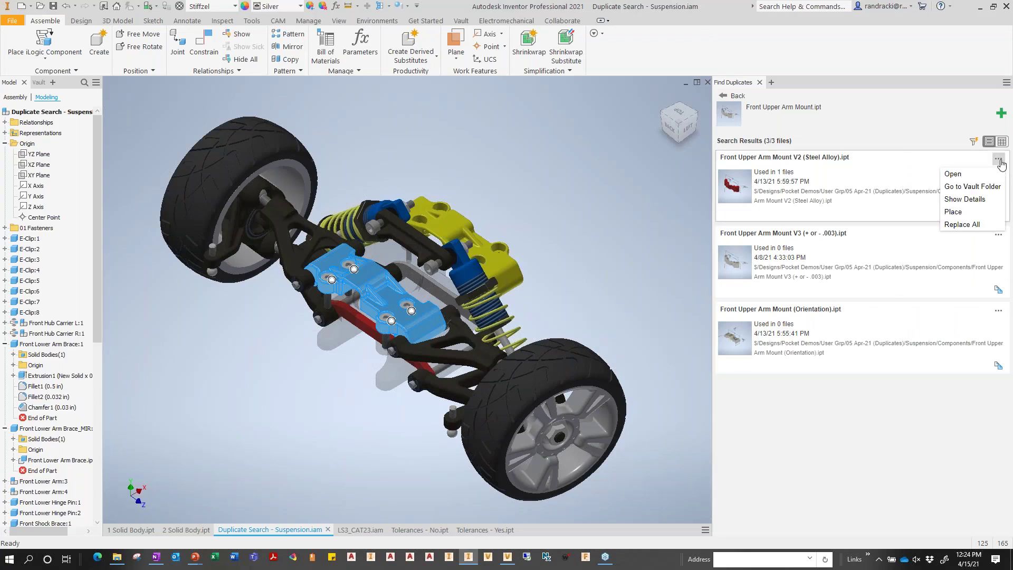
{"action": "left_click", "coordinate": [964, 201]}
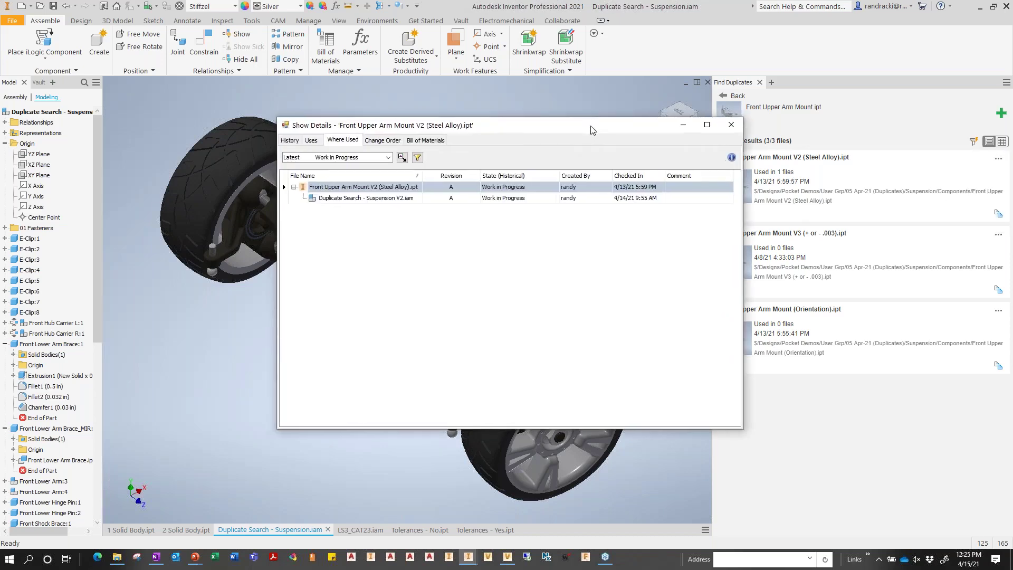
{"action": "left_click_drag", "start_coordinate": [564, 125], "coordinate": [798, 164]}
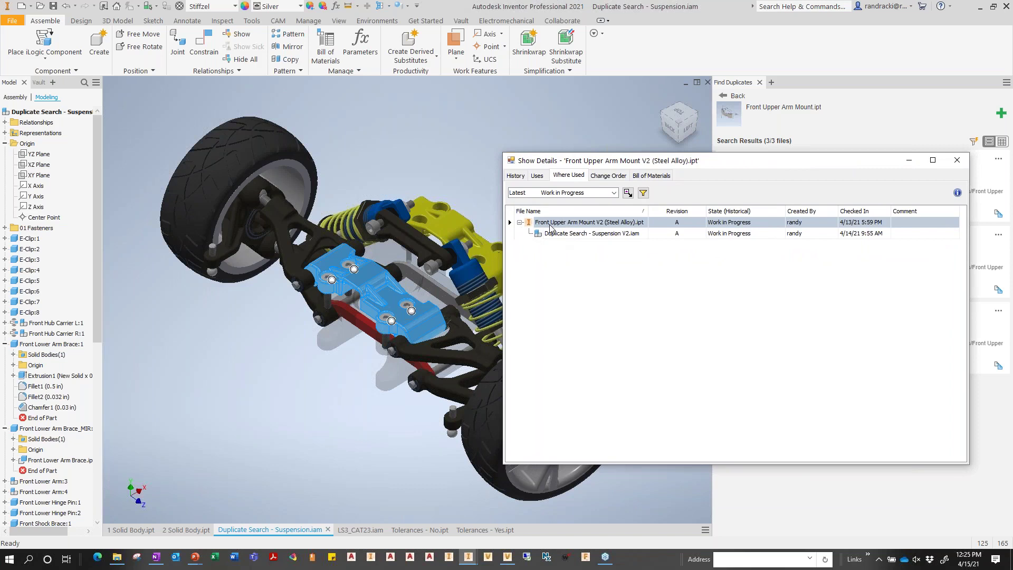
{"action": "left_click", "coordinate": [537, 176]}
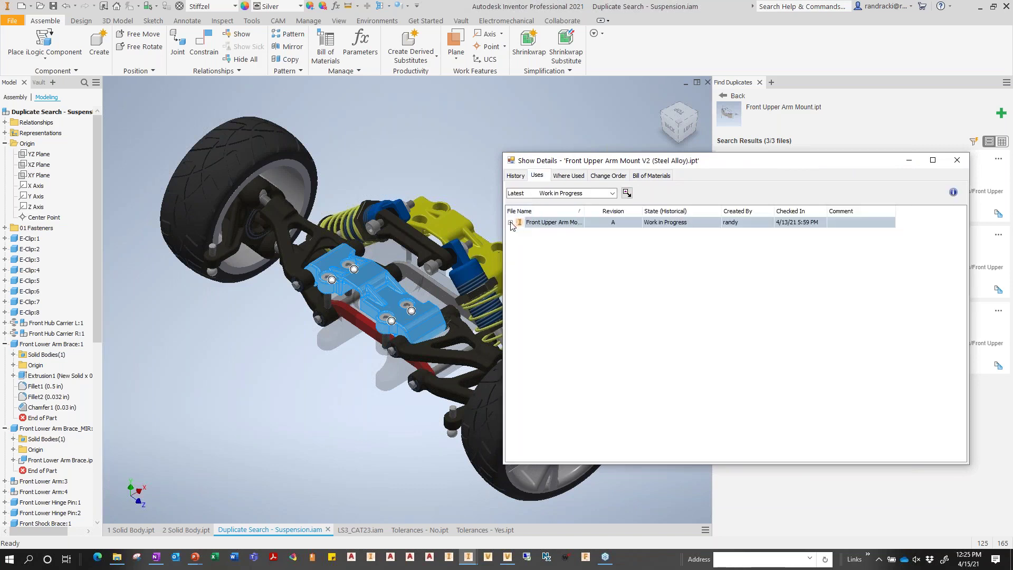
{"action": "left_click", "coordinate": [510, 223]}
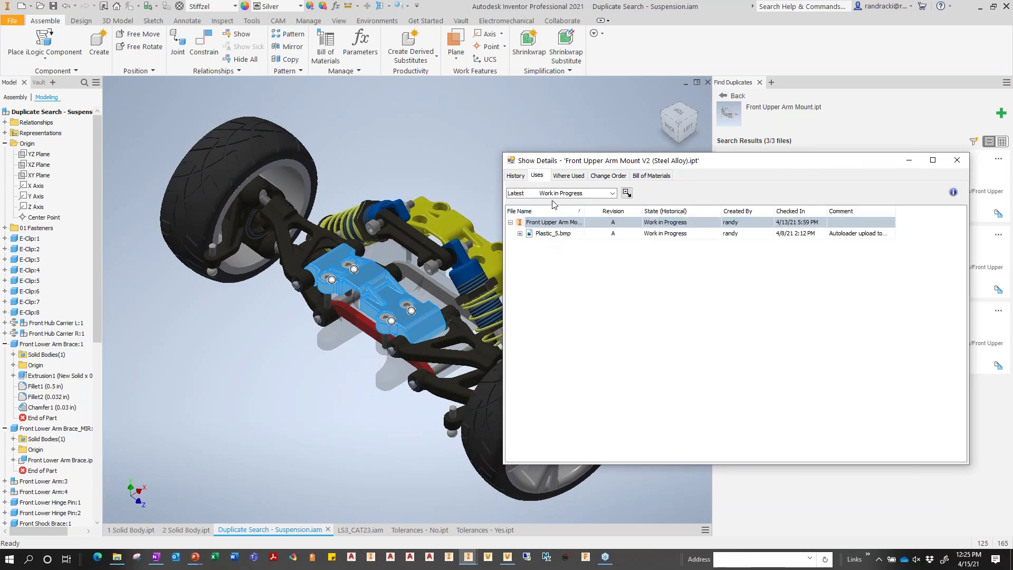
{"action": "left_click", "coordinate": [513, 175]}
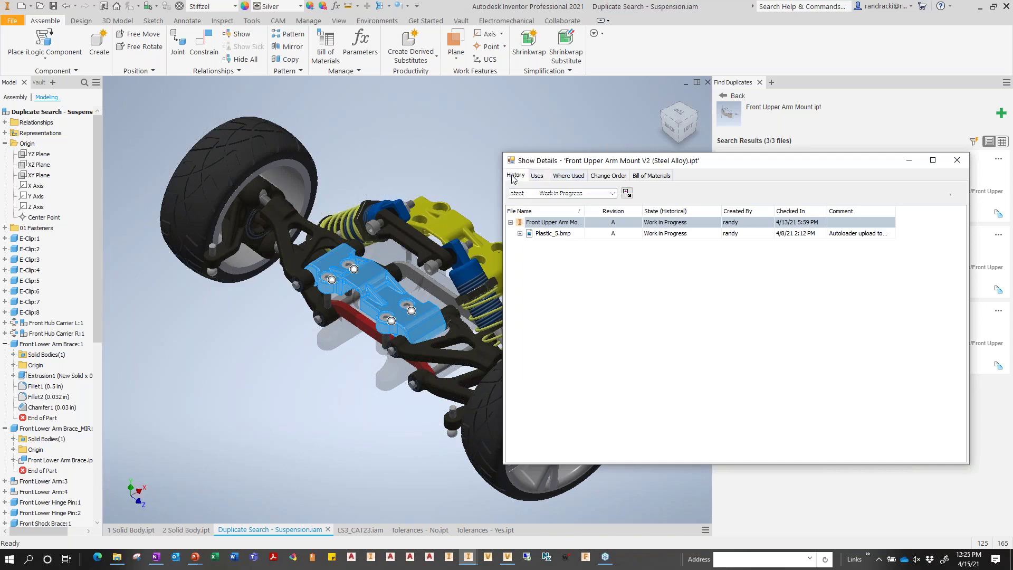
{"action": "left_click", "coordinate": [569, 175]}
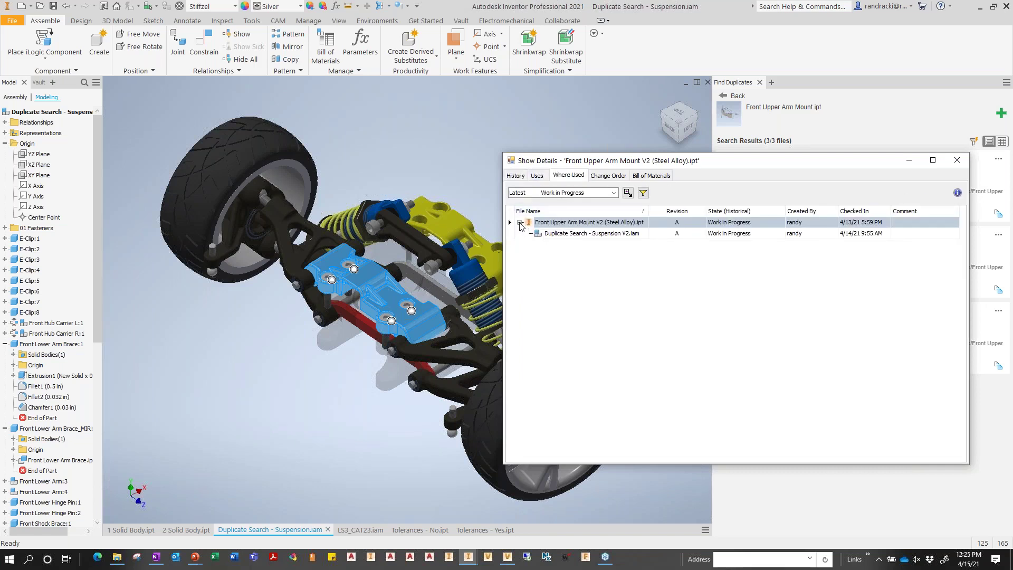
Step: Switch back to the suspension assembly in Inventor and close the part's details window
{"action": "left_click", "coordinate": [908, 160]}
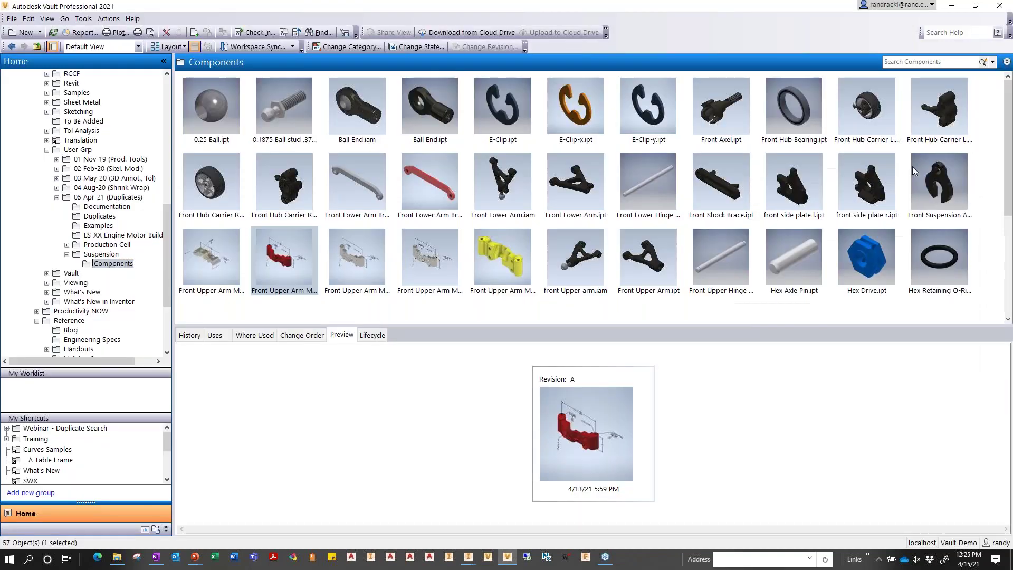
{"action": "left_click", "coordinate": [952, 6]}
{"action": "key", "text": "alt+Tab"}
{"action": "key", "text": "alt+Tab"}
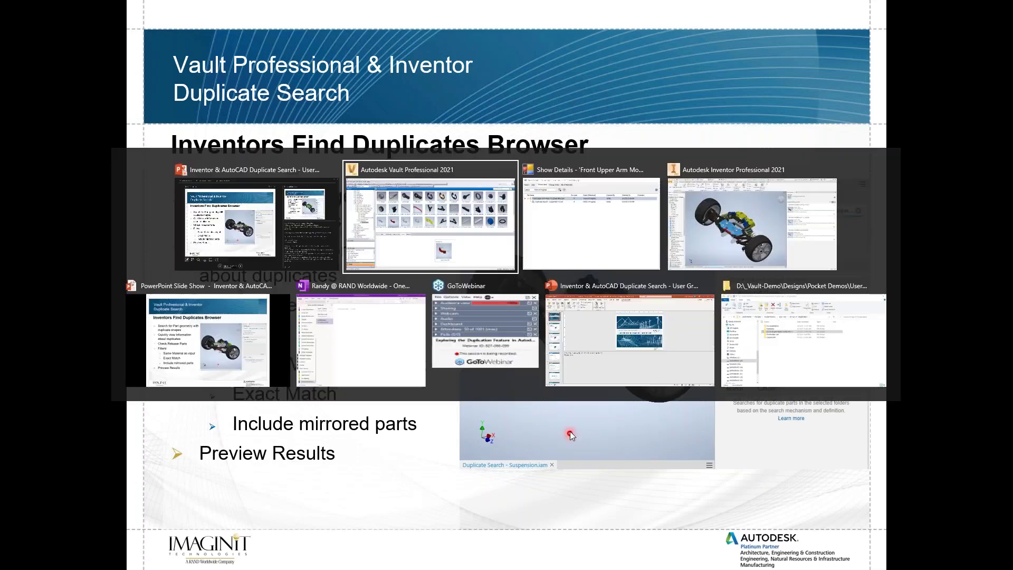
{"action": "left_click", "coordinate": [800, 207]}
{"action": "left_click", "coordinate": [958, 157]}
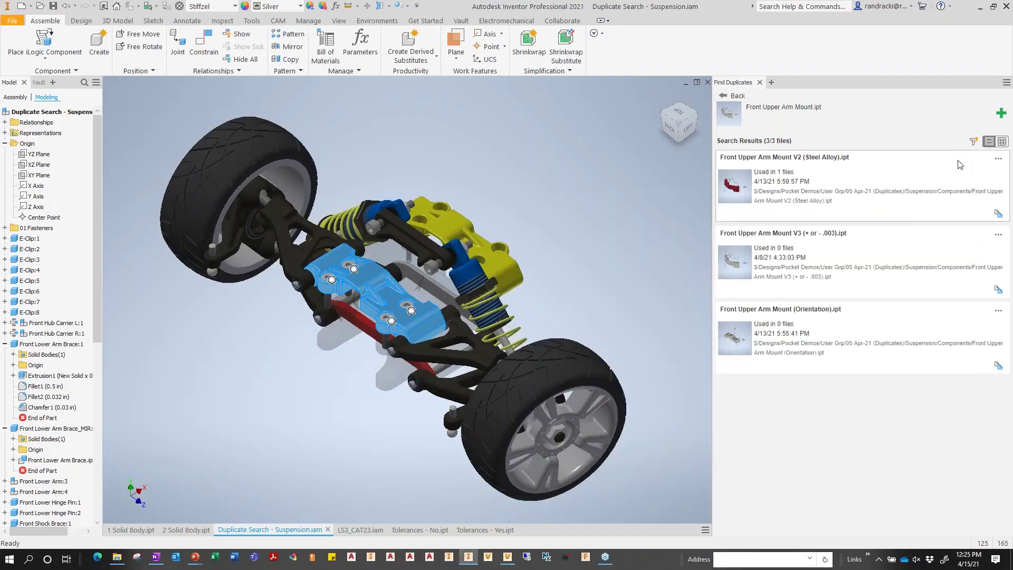
{"action": "left_click", "coordinate": [998, 160]}
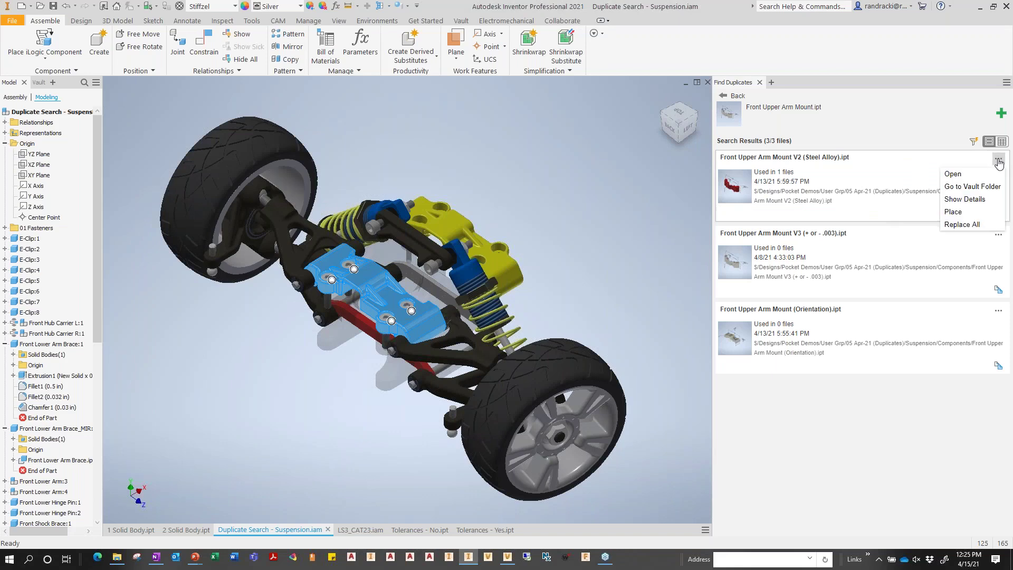
{"action": "left_click", "coordinate": [956, 213]}
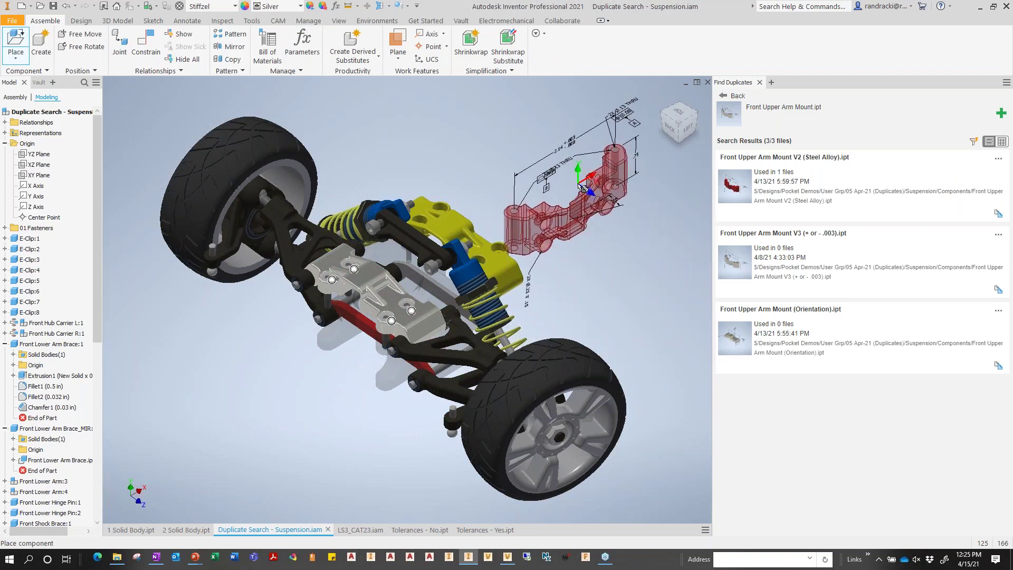
{"action": "key", "text": "Escape"}
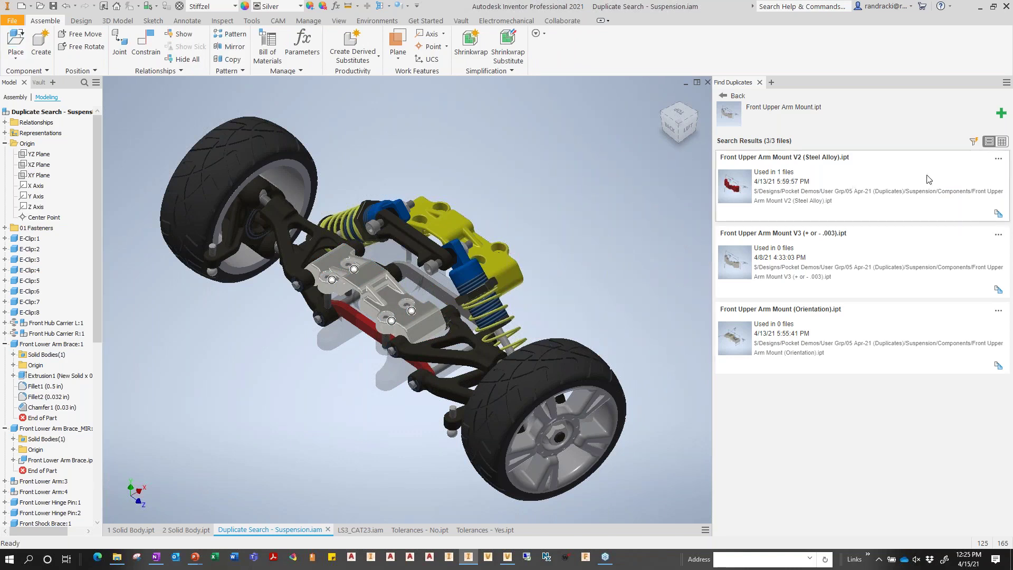
Step: Replace all occurrences of Front Upper Arm Mount.ipt in the assembly with Front Upper Arm Mount V2 (Steel Alloy).ipt
{"action": "left_click", "coordinate": [999, 159]}
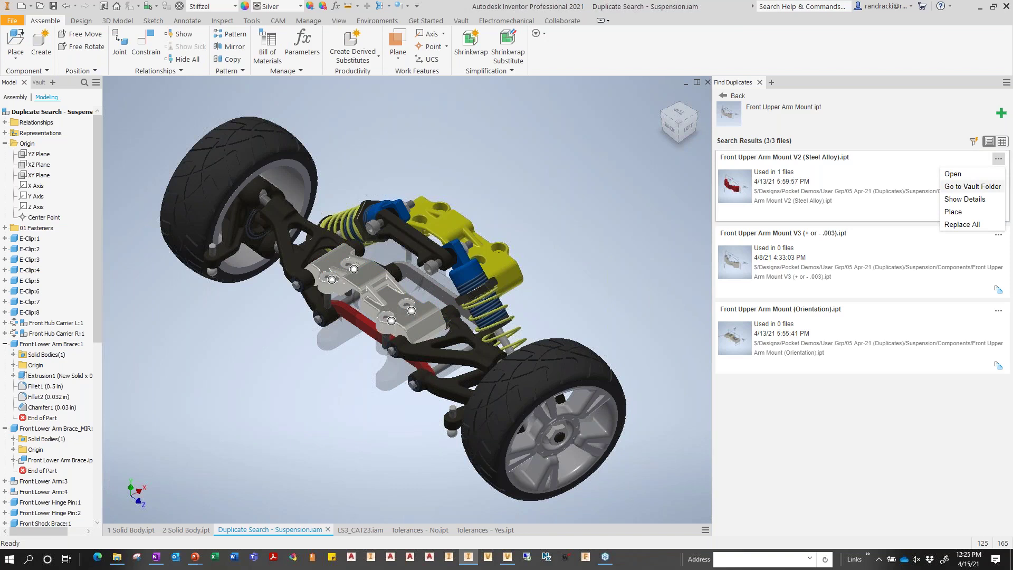
{"action": "left_click", "coordinate": [961, 225]}
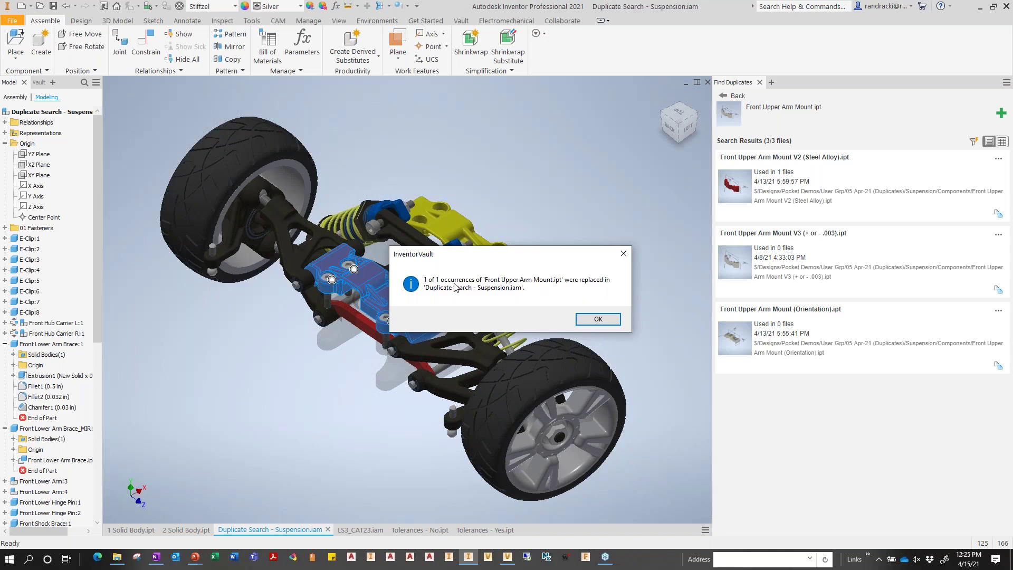
{"action": "left_click", "coordinate": [598, 320]}
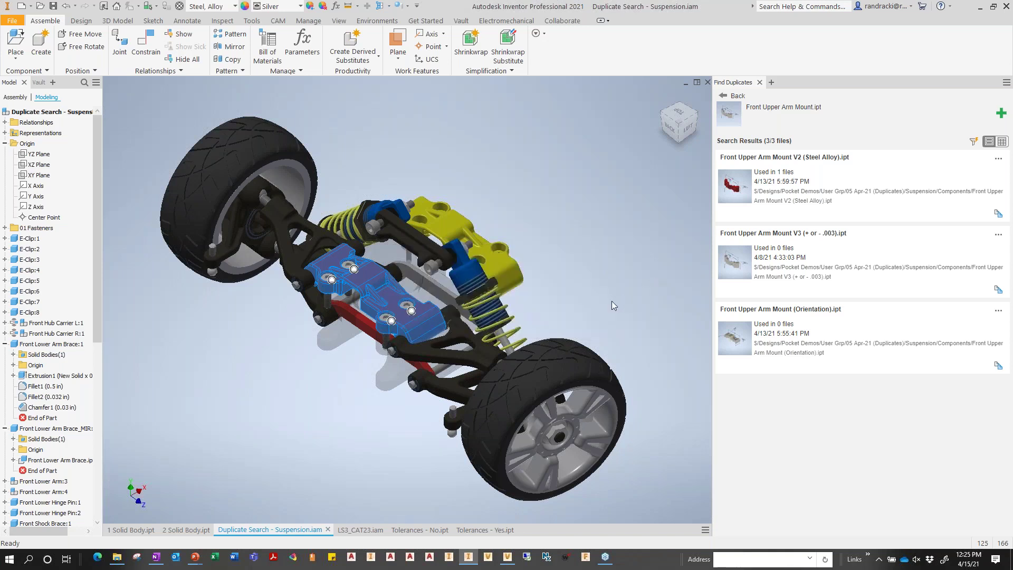
Step: Clear the selection and select the replaced red upper arm mount to check which part file it uses
{"action": "left_click", "coordinate": [305, 375]}
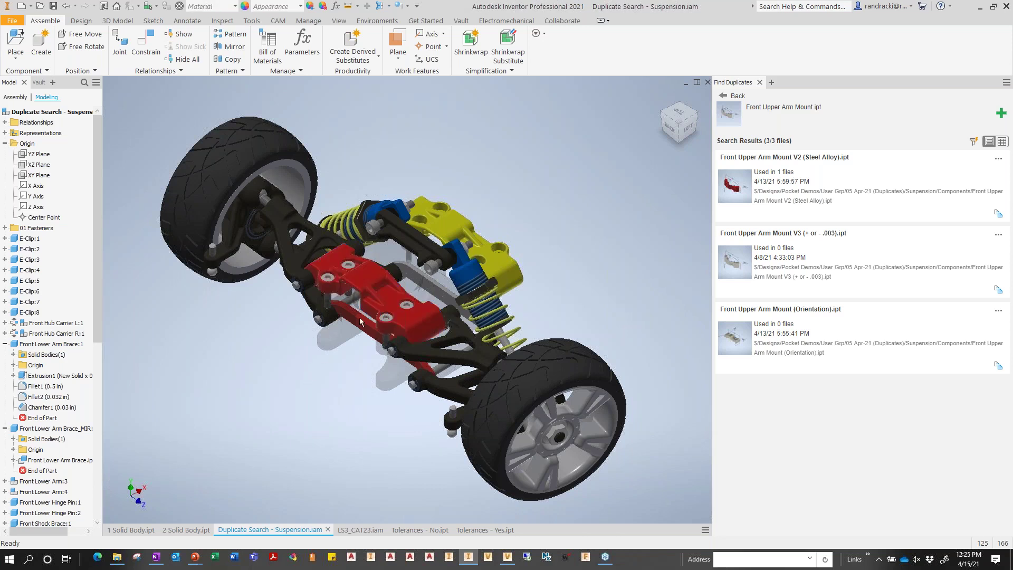
{"action": "left_click", "coordinate": [365, 280]}
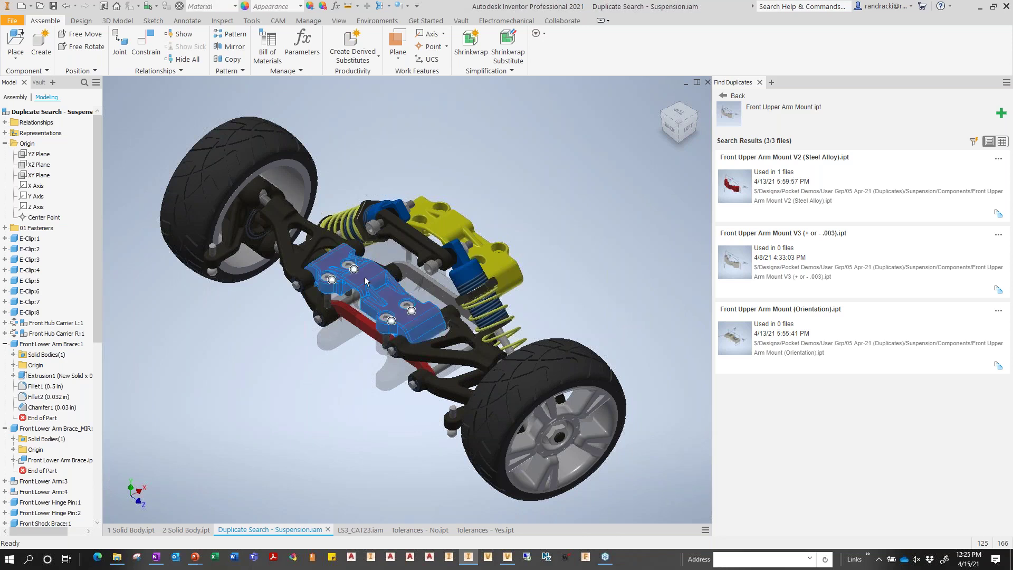
{"action": "mouse_move", "coordinate": [382, 297]}
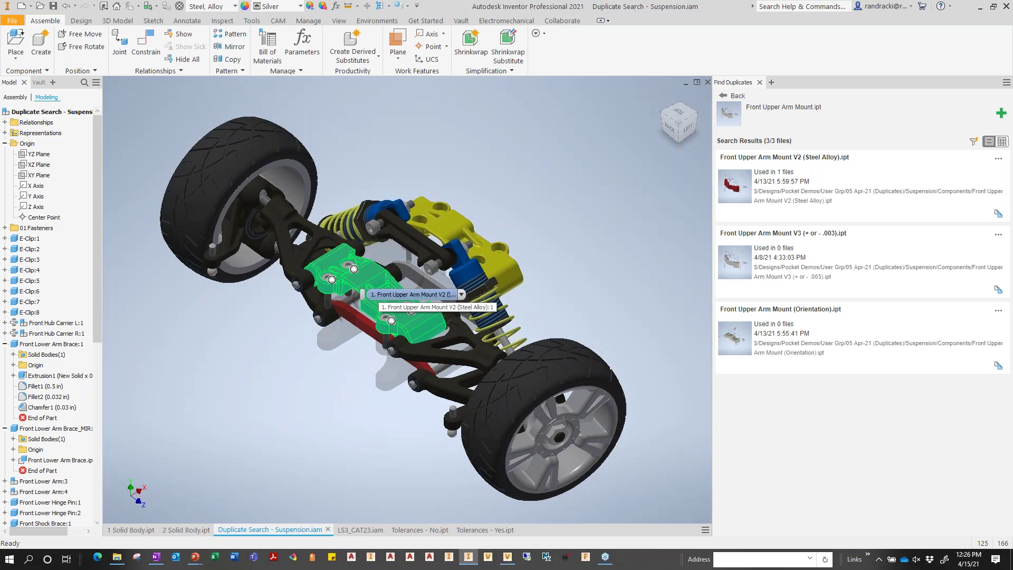
{"action": "left_click", "coordinate": [412, 323]}
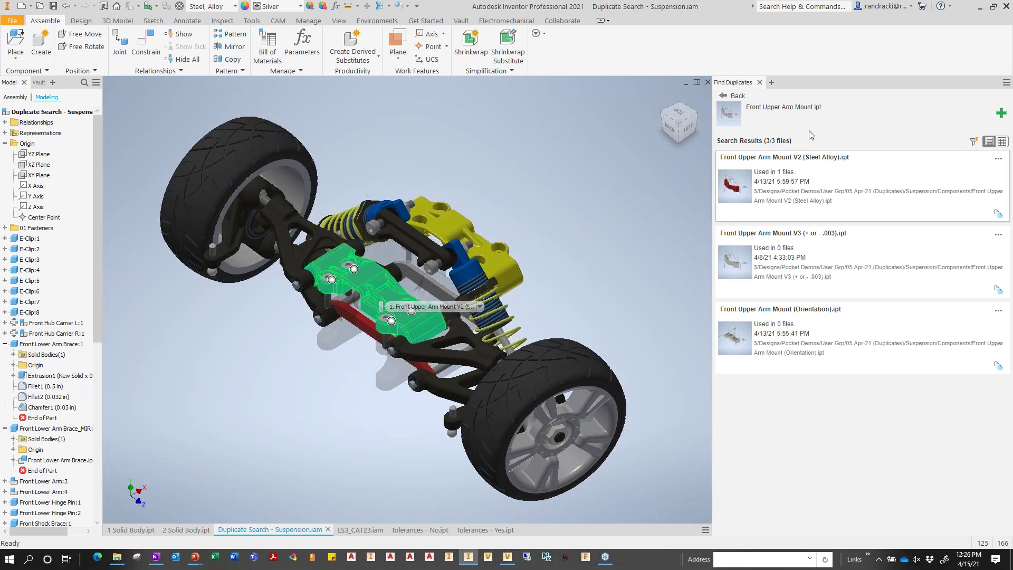
Step: Review the duplicate found for E-Clip.ipt and return to the list of duplicate groups
{"action": "left_click", "coordinate": [733, 97]}
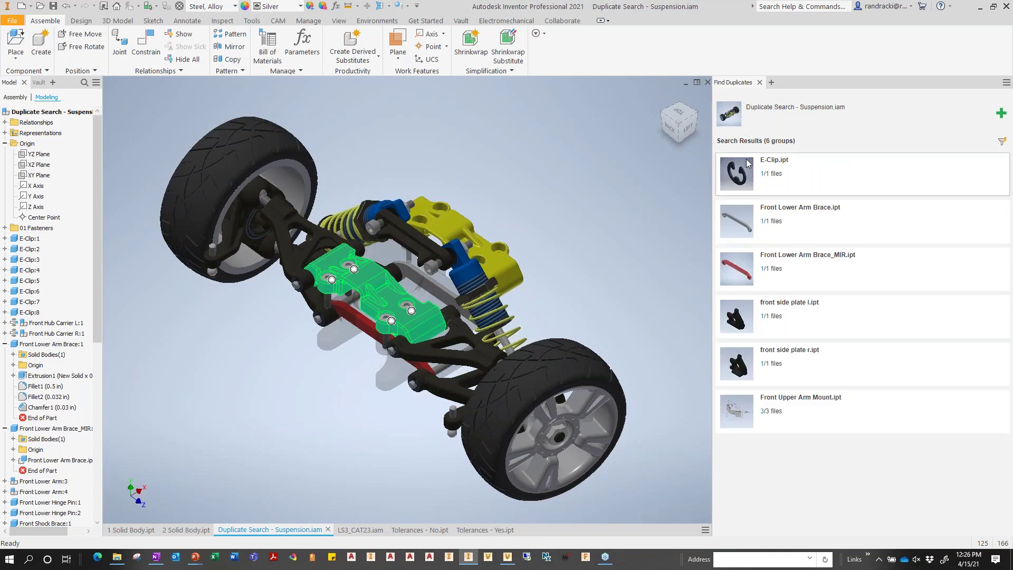
{"action": "left_click", "coordinate": [743, 179]}
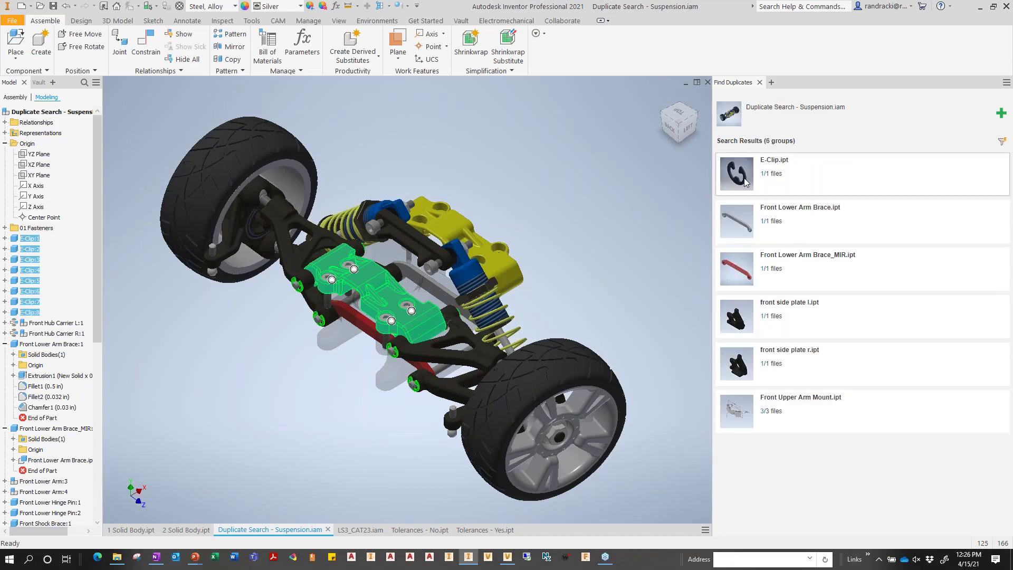
{"action": "double_click", "coordinate": [744, 178]}
{"action": "middle_click_drag", "start_coordinate": [632, 305], "coordinate": [617, 254], "text": "shift"}
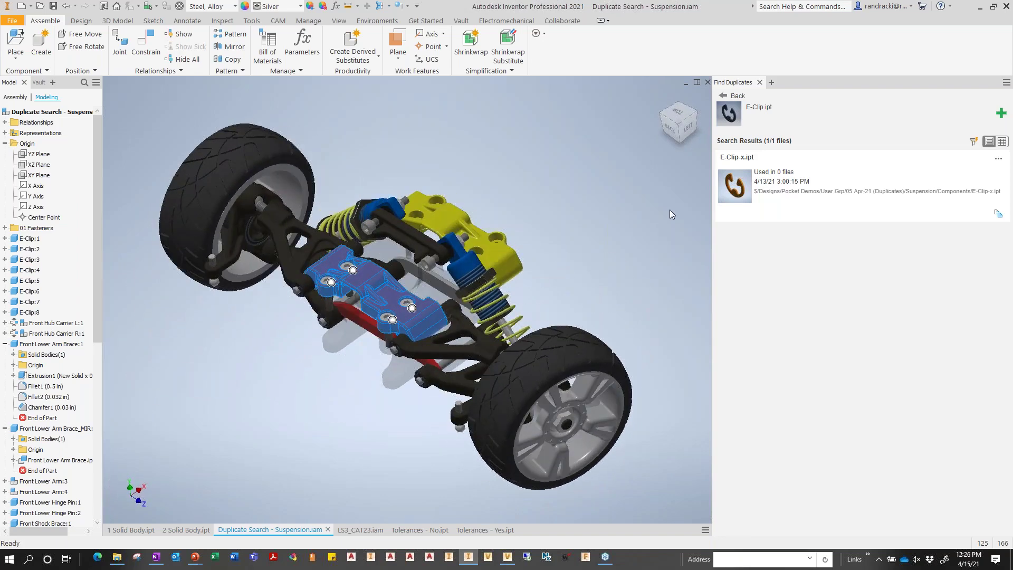
{"action": "left_click", "coordinate": [733, 100]}
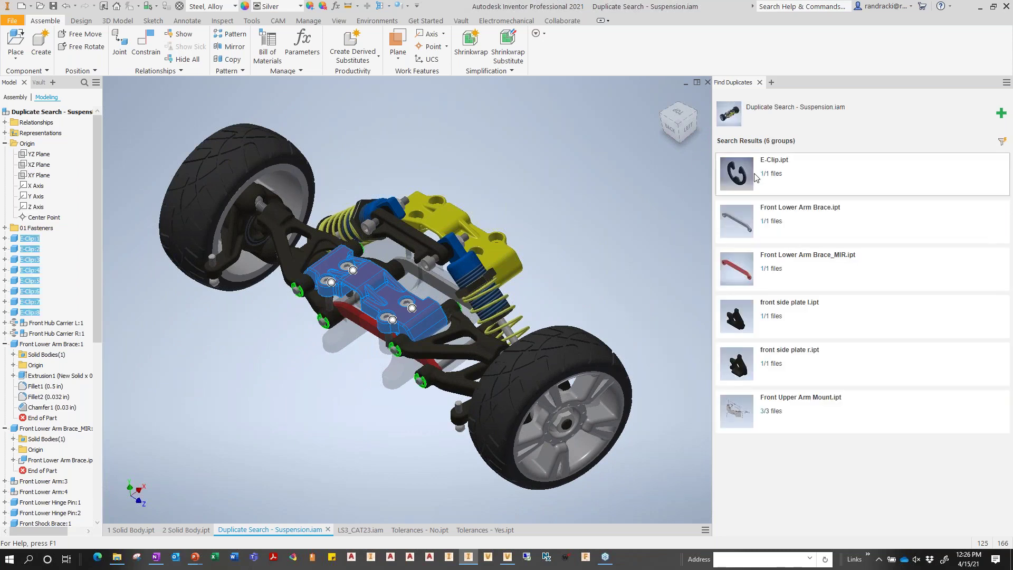
Step: Replace all occurrences of E-Clip.ipt in the assembly with E-Clip-x.ipt, checking out all affected files
{"action": "left_click", "coordinate": [791, 175]}
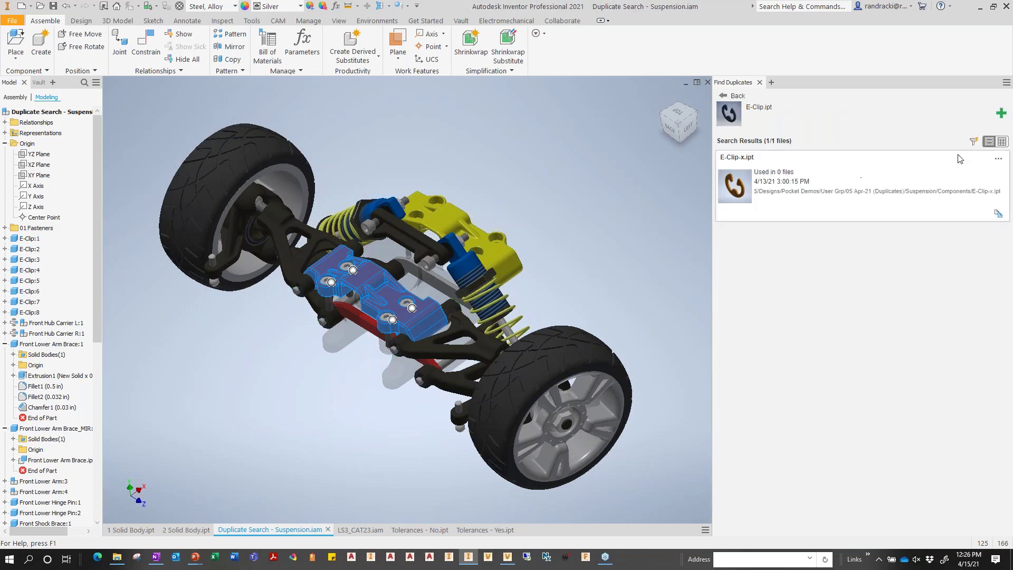
{"action": "left_click", "coordinate": [998, 159]}
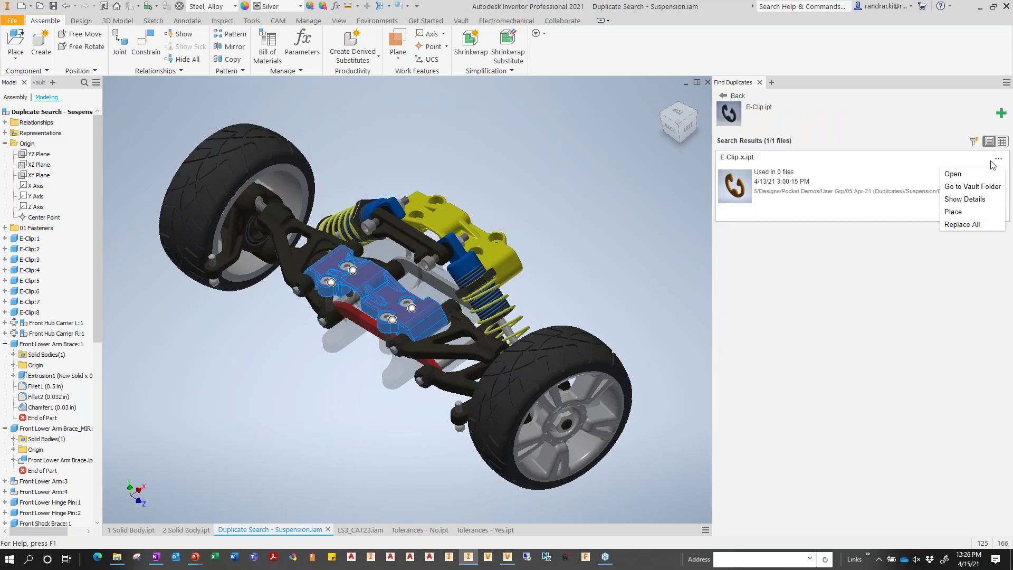
{"action": "left_click", "coordinate": [965, 225]}
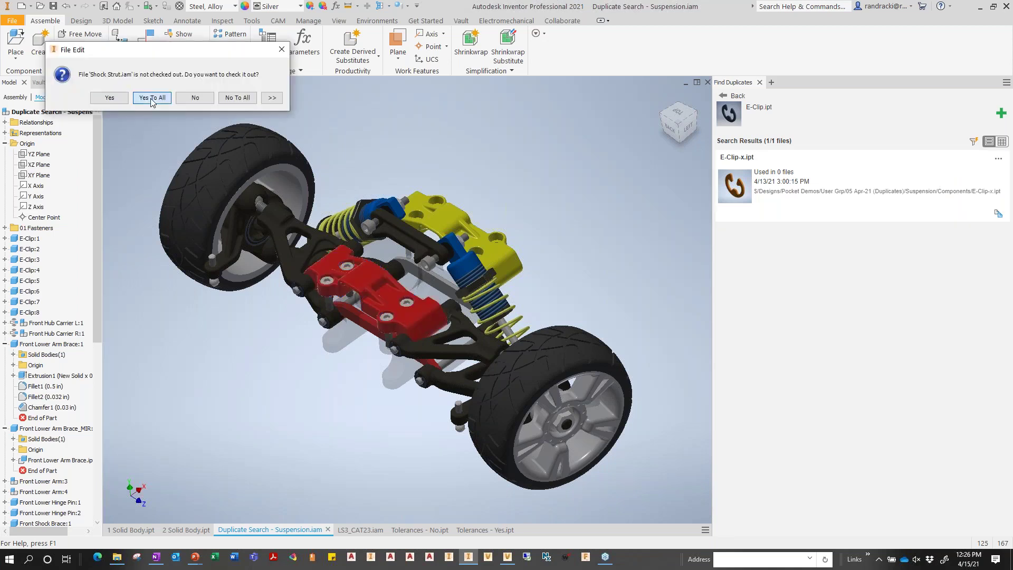
{"action": "left_click", "coordinate": [151, 98]}
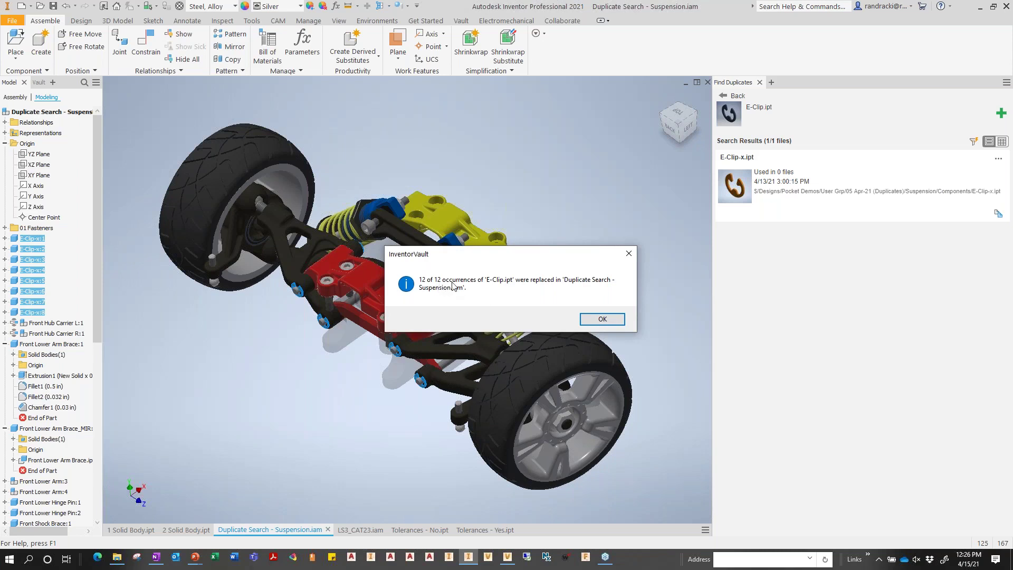
{"action": "left_click", "coordinate": [603, 320]}
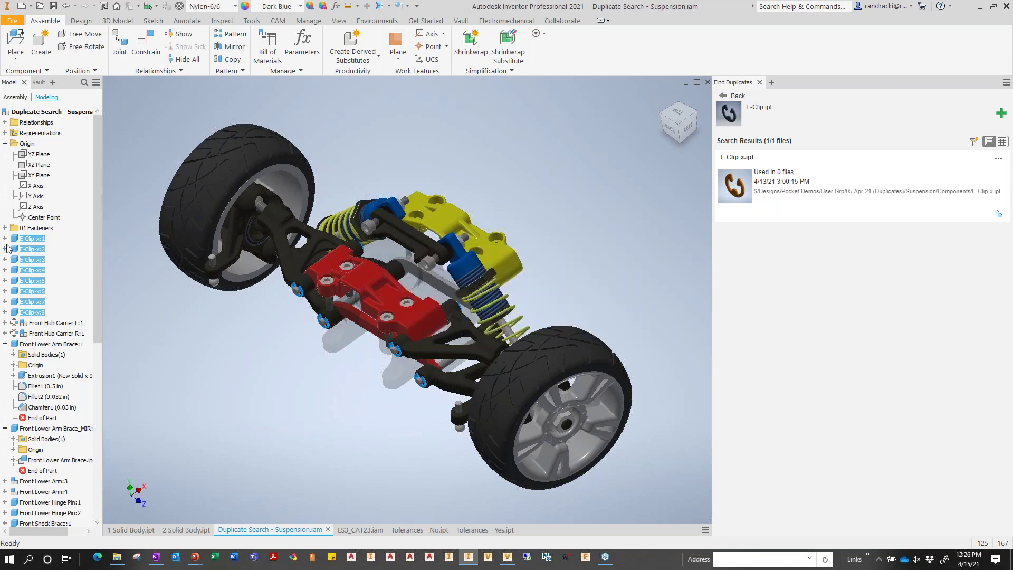
Step: Deselect the replaced E-clips and examine their fit on the pins around the red upper arm mount
{"action": "scroll", "coordinate": [302, 315], "scroll_direction": "up", "scroll_amount": 8}
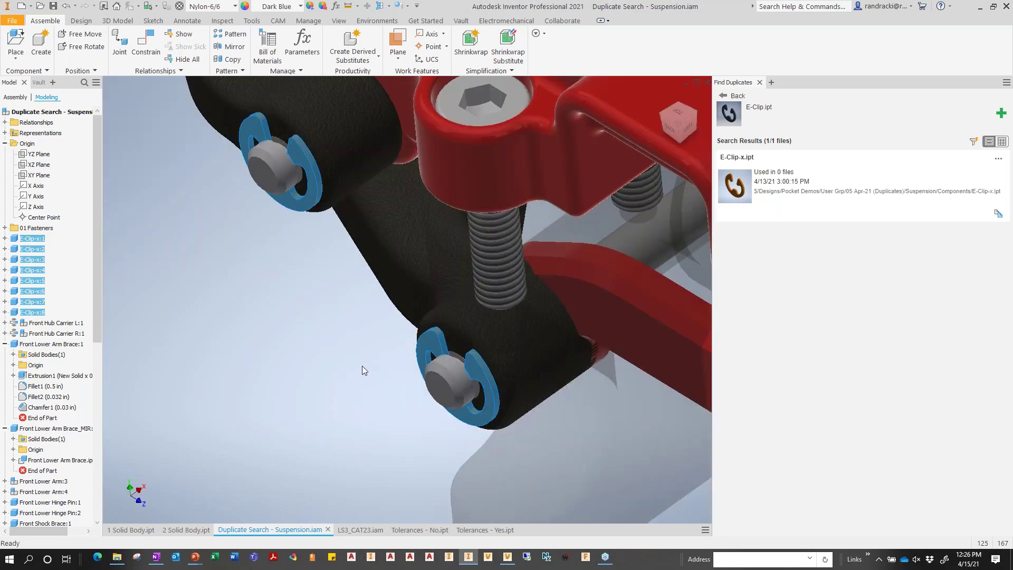
{"action": "scroll", "coordinate": [360, 366], "scroll_direction": "down", "scroll_amount": 5}
{"action": "left_click", "coordinate": [275, 365]}
{"action": "scroll", "coordinate": [319, 337], "scroll_direction": "up", "scroll_amount": 5}
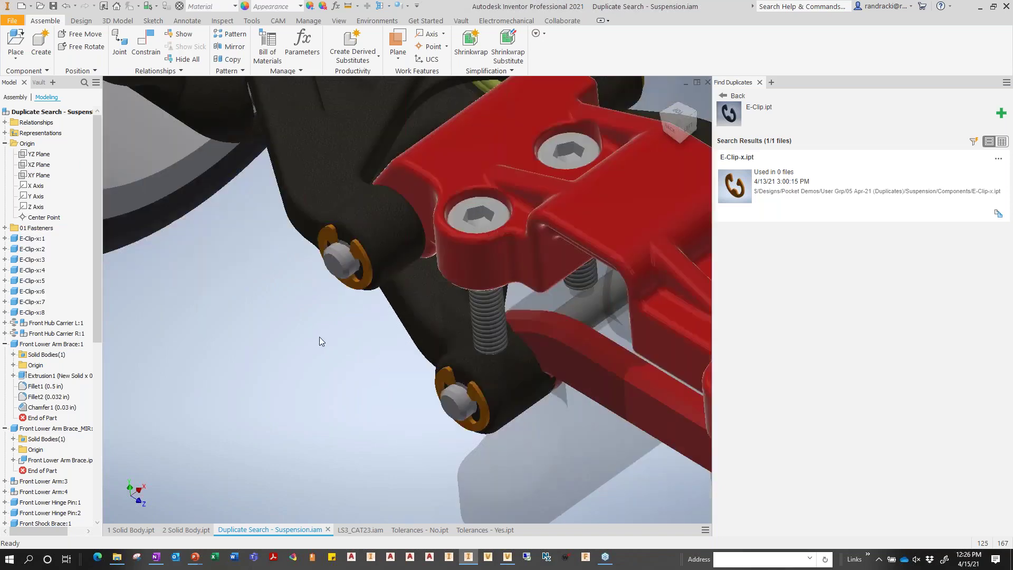
{"action": "scroll", "coordinate": [319, 337], "scroll_direction": "up", "scroll_amount": 3}
{"action": "scroll", "coordinate": [327, 303], "scroll_direction": "up", "scroll_amount": 3}
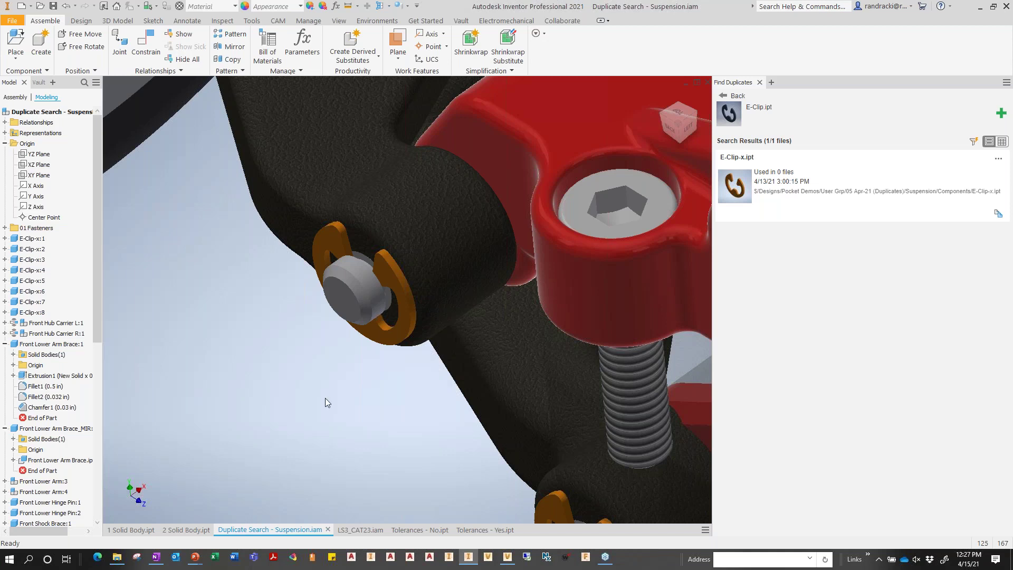
{"action": "scroll", "coordinate": [325, 397], "scroll_direction": "down", "scroll_amount": 6}
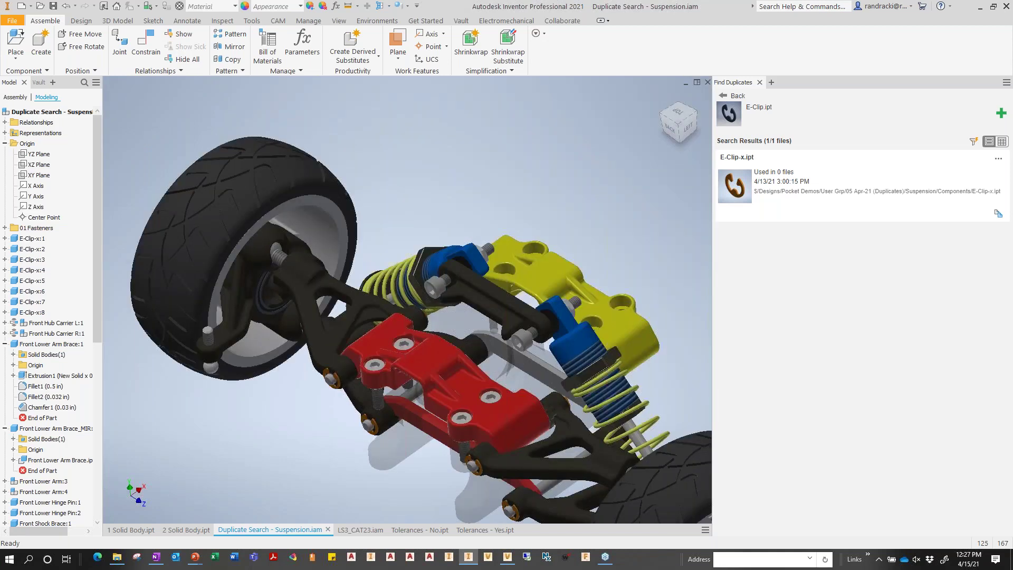
{"action": "scroll", "coordinate": [476, 232], "scroll_direction": "down", "scroll_amount": 5}
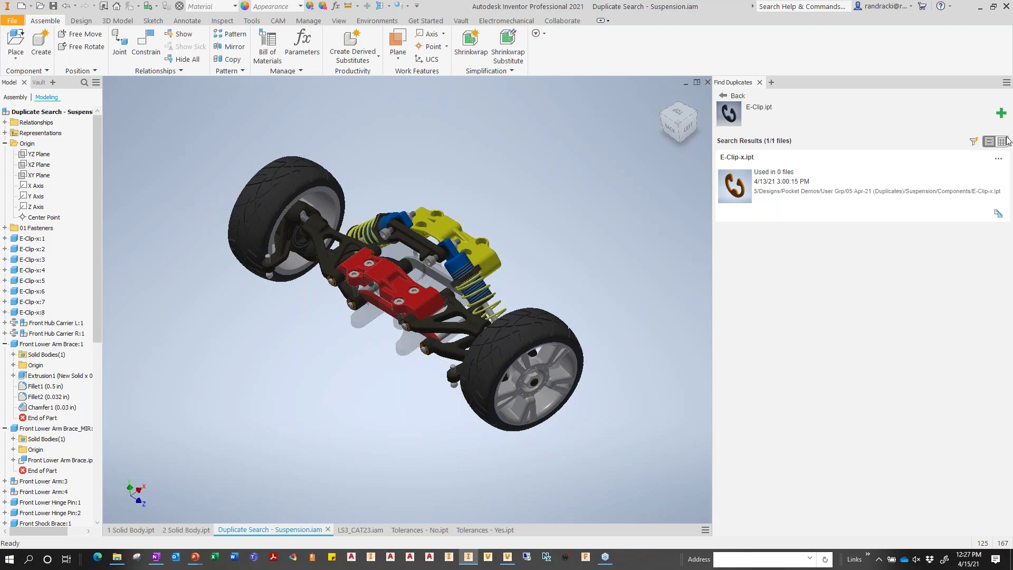
Step: Try excluding exact matches from the E-Clip.ipt results and defining an advanced filter with Material set to contains, and cancel the advanced filter
{"action": "left_click", "coordinate": [973, 141]}
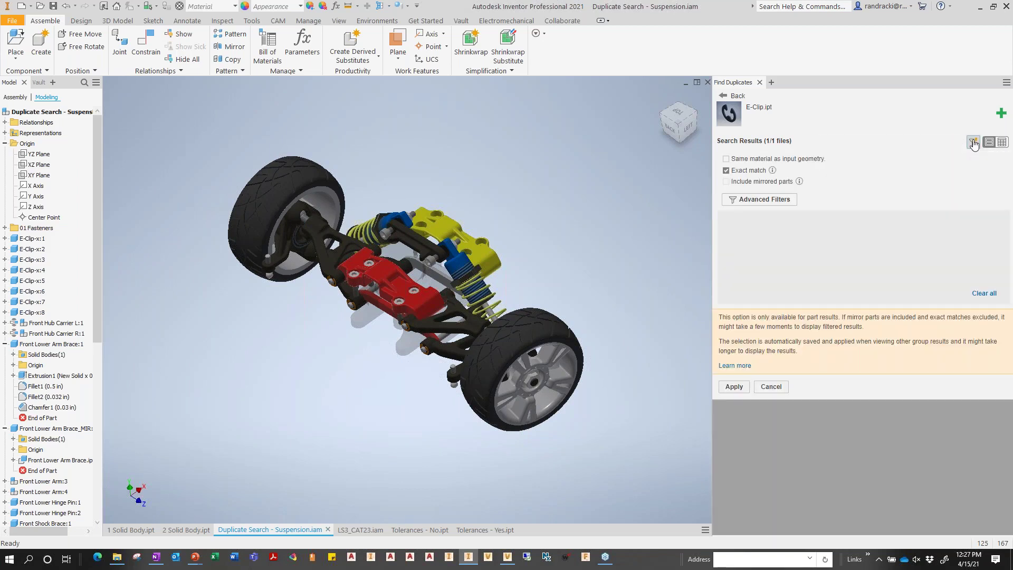
{"action": "left_click", "coordinate": [726, 170]}
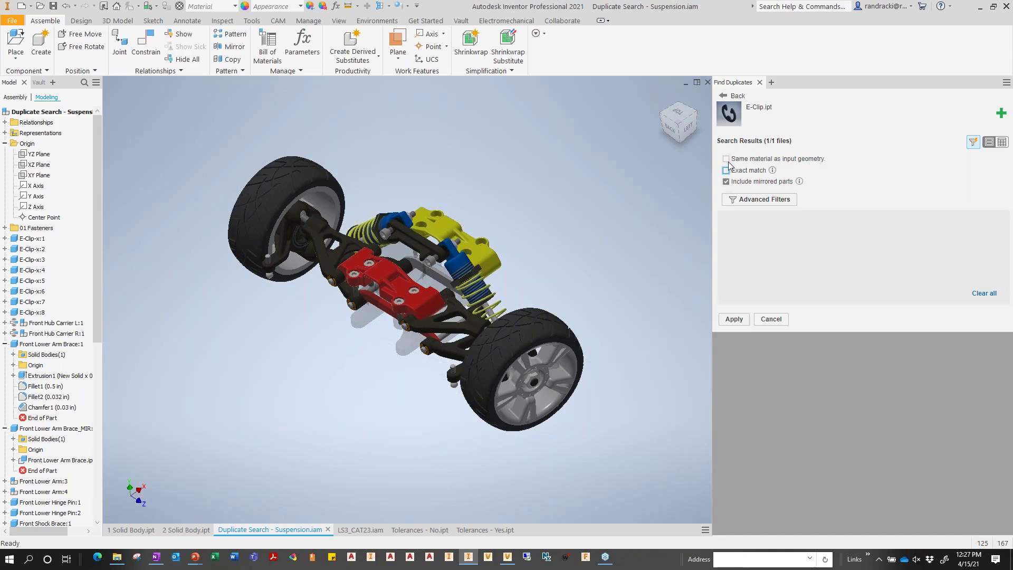
{"action": "left_click", "coordinate": [765, 201]}
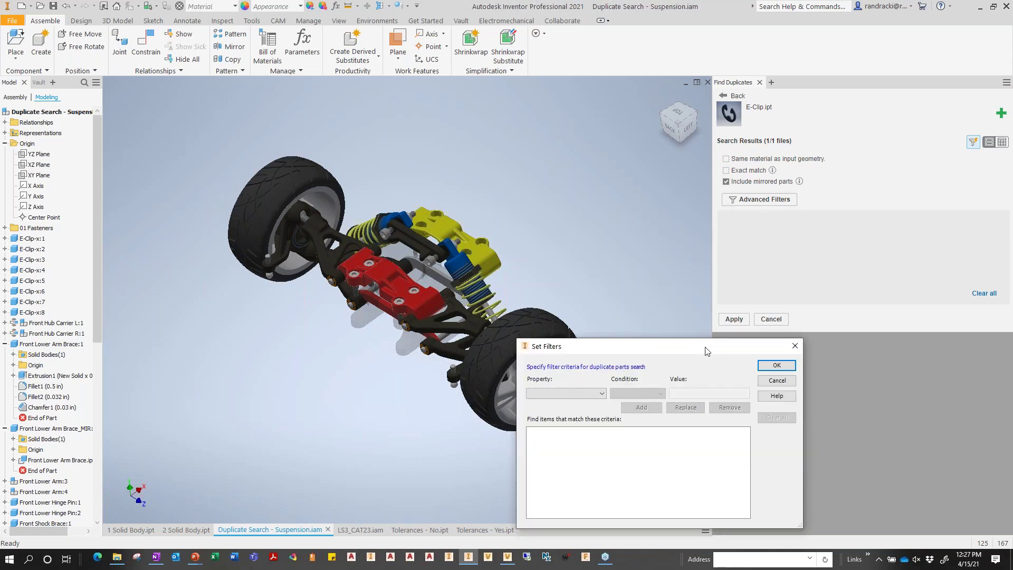
{"action": "left_click_drag", "start_coordinate": [705, 344], "coordinate": [782, 260]}
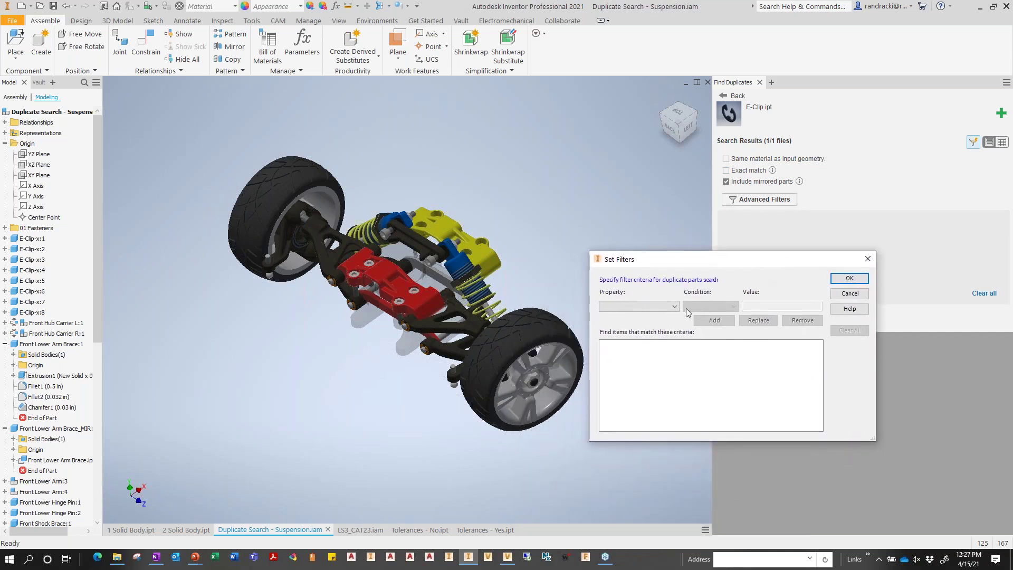
{"action": "left_click", "coordinate": [666, 306]}
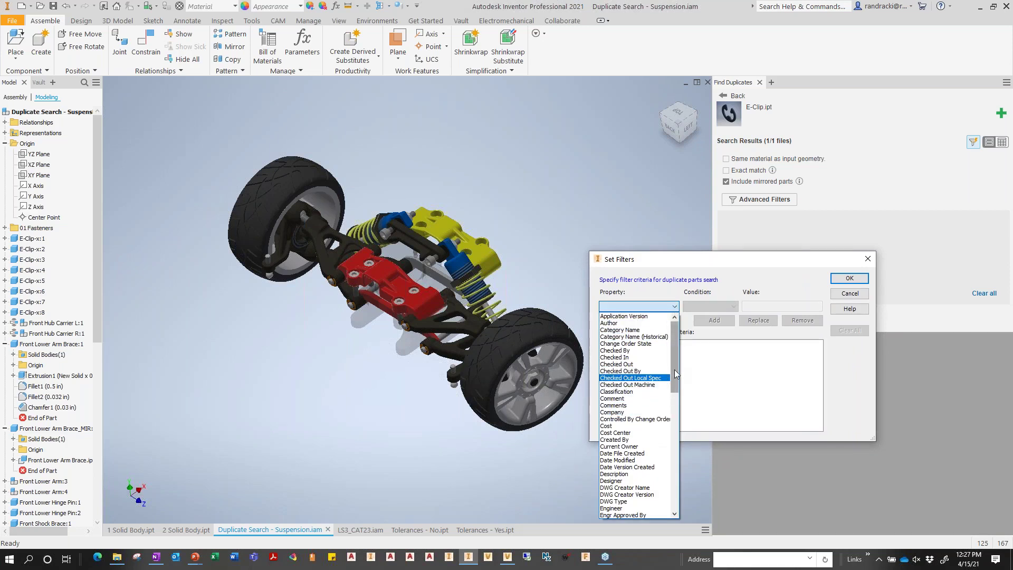
{"action": "left_click_drag", "start_coordinate": [675, 369], "coordinate": [675, 444]}
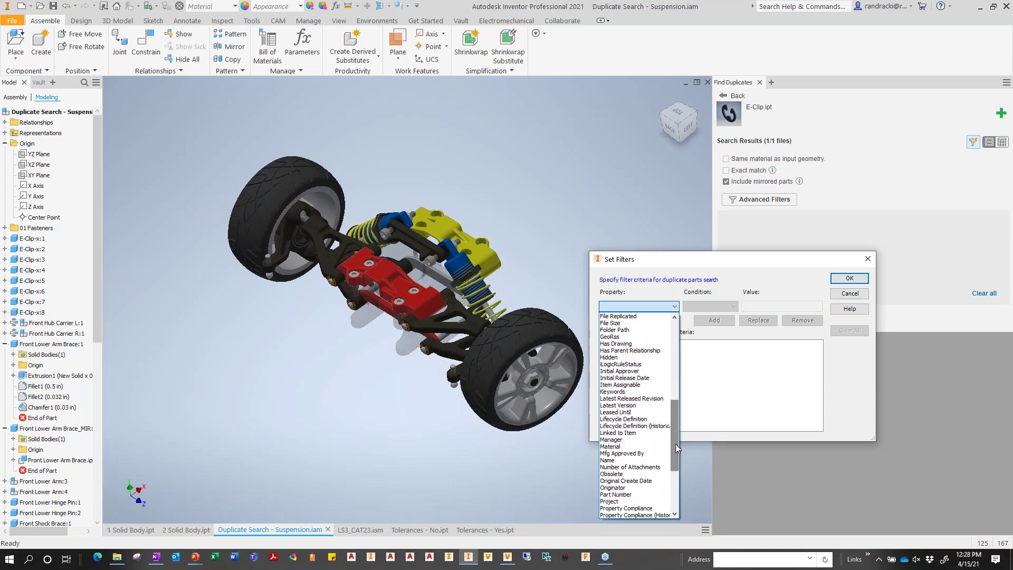
{"action": "left_click", "coordinate": [609, 446]}
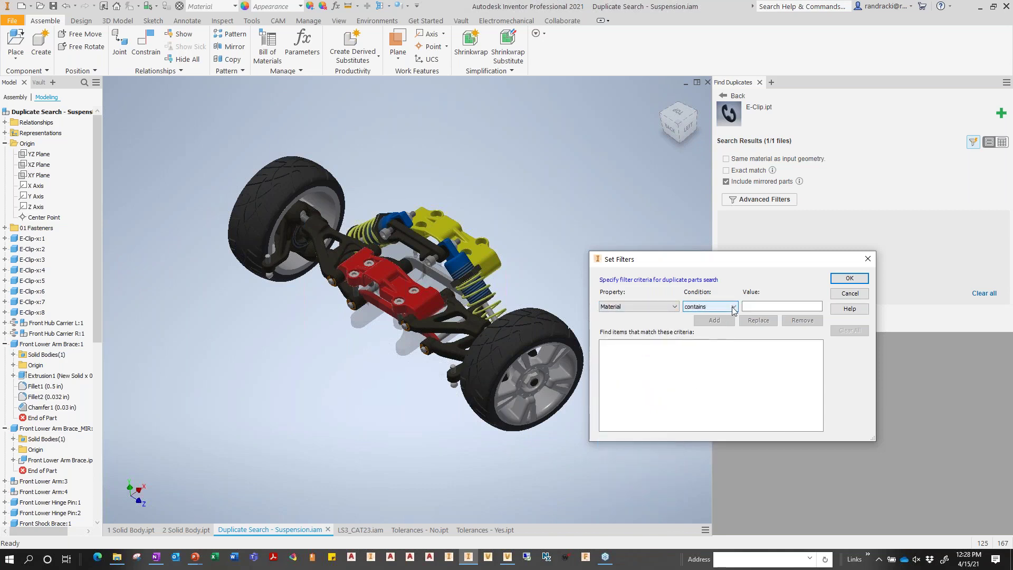
{"action": "left_click", "coordinate": [762, 307]}
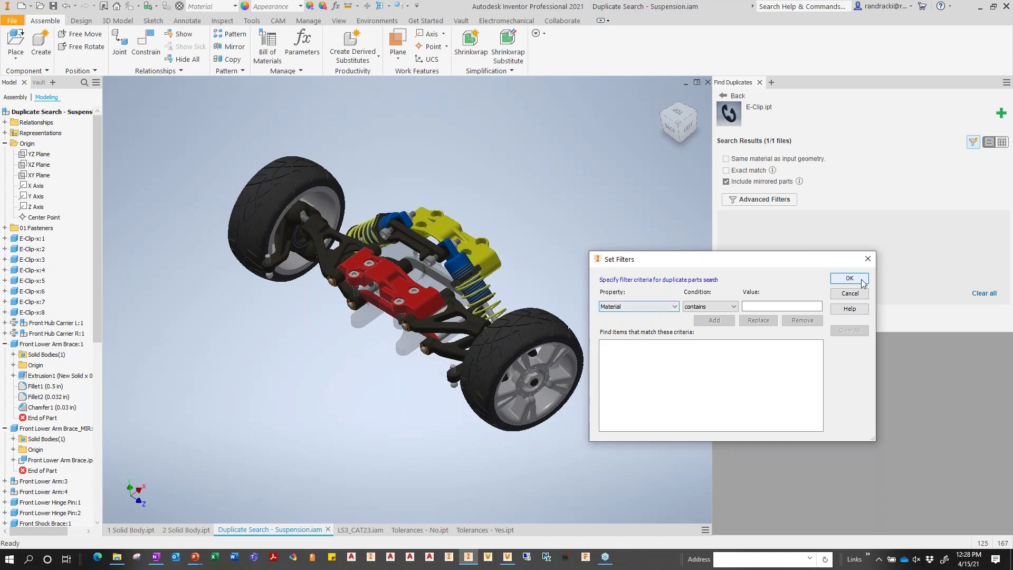
{"action": "left_click", "coordinate": [849, 294]}
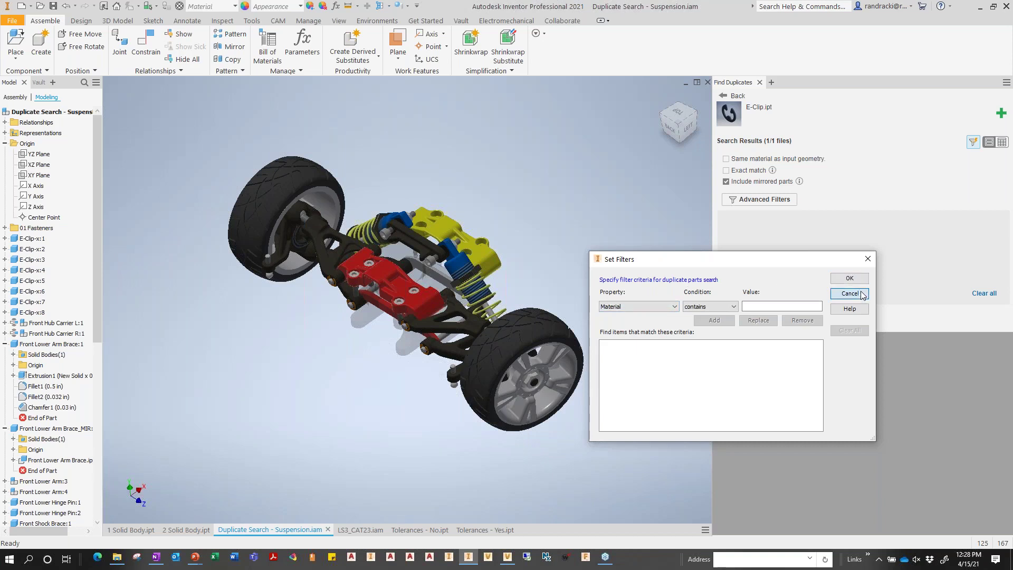
Step: Close the duplicate search results and arrange all open documents side by side
{"action": "left_click", "coordinate": [736, 93]}
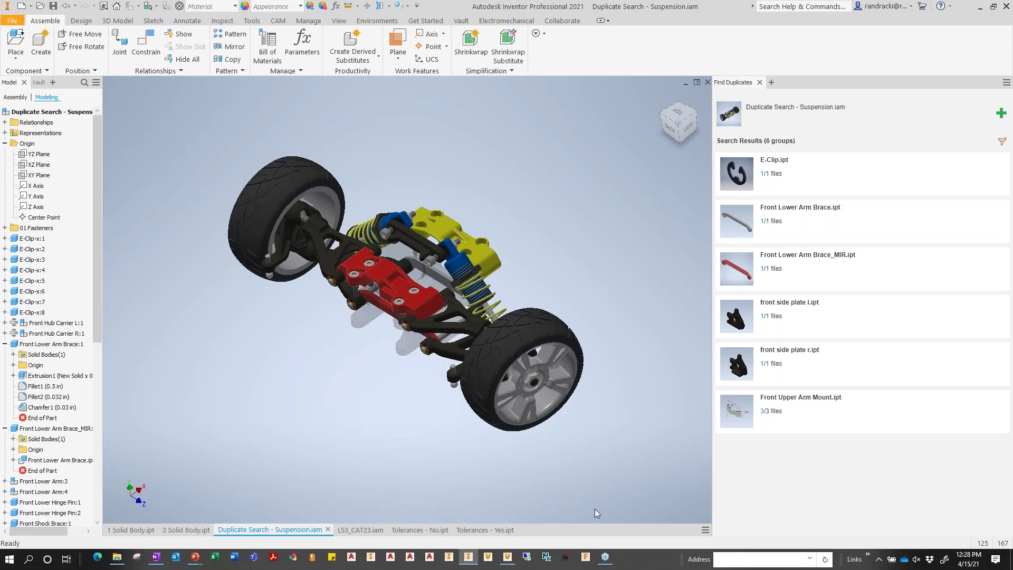
{"action": "left_click", "coordinate": [760, 83]}
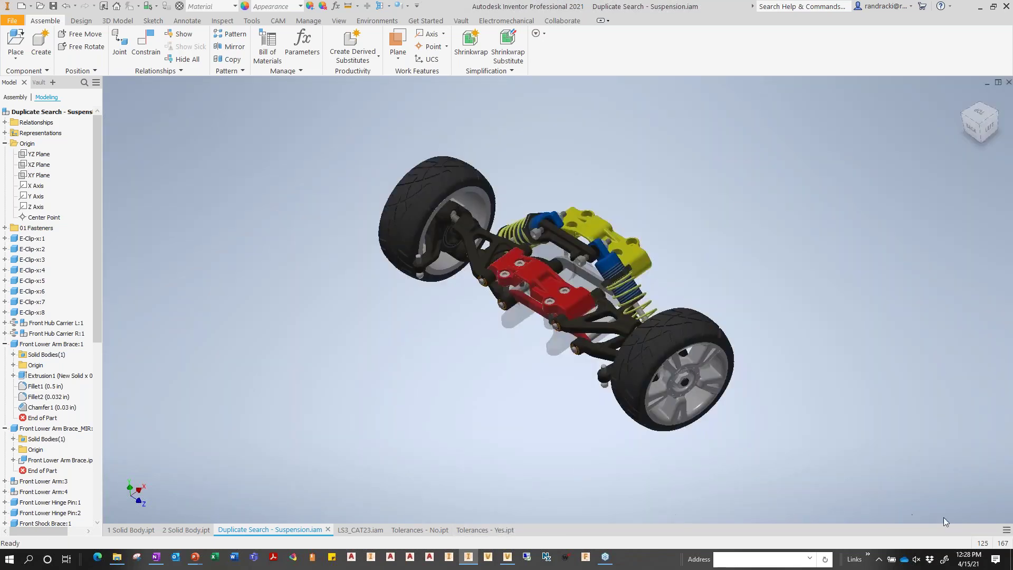
{"action": "left_click", "coordinate": [1006, 530]}
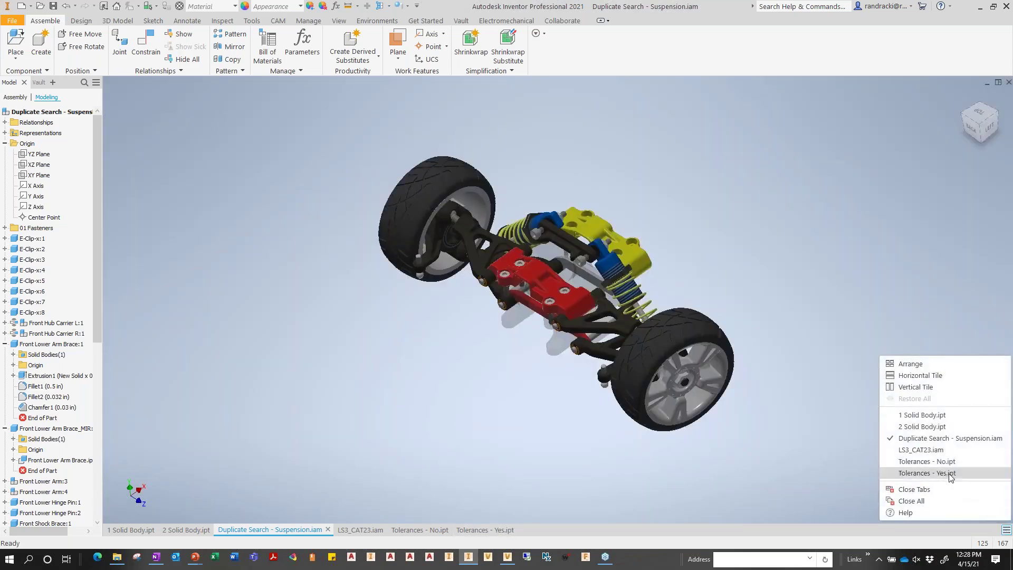
{"action": "left_click", "coordinate": [908, 364]}
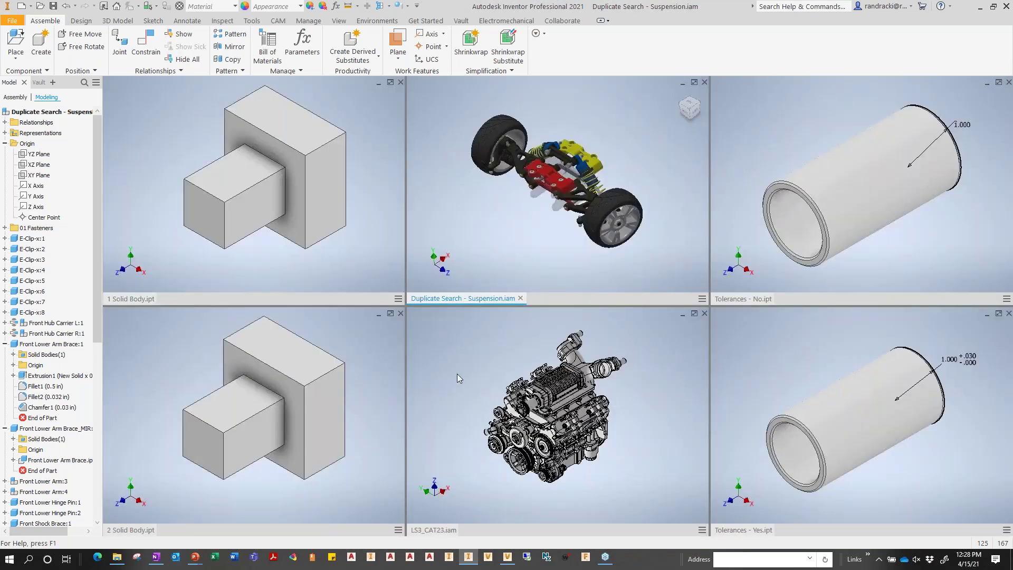
Step: Activate 1 Solid Body.ipt and 2 Solid Body.ipt in turn to compare the two parts
{"action": "left_click", "coordinate": [264, 237]}
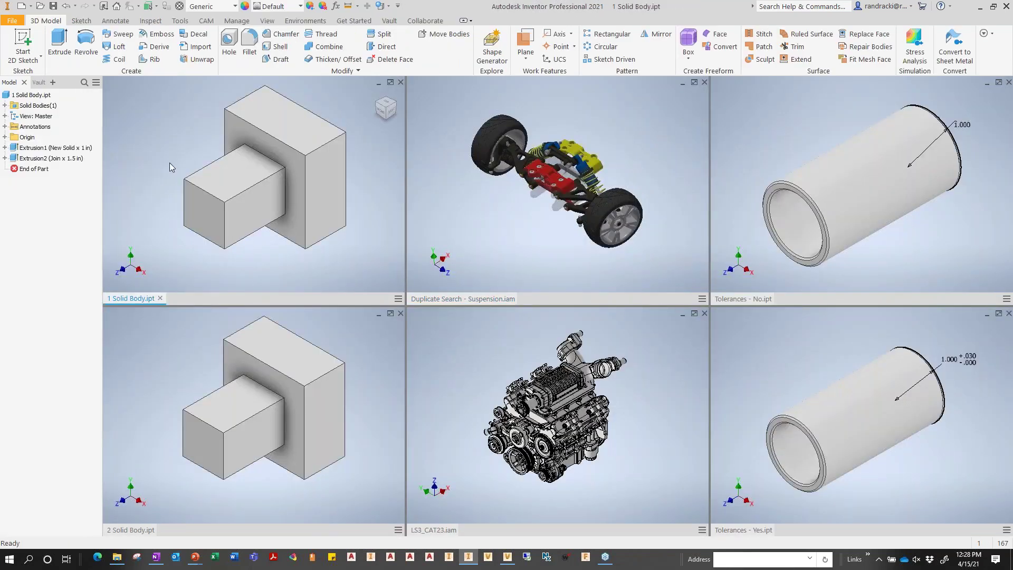
{"action": "left_click", "coordinate": [143, 353]}
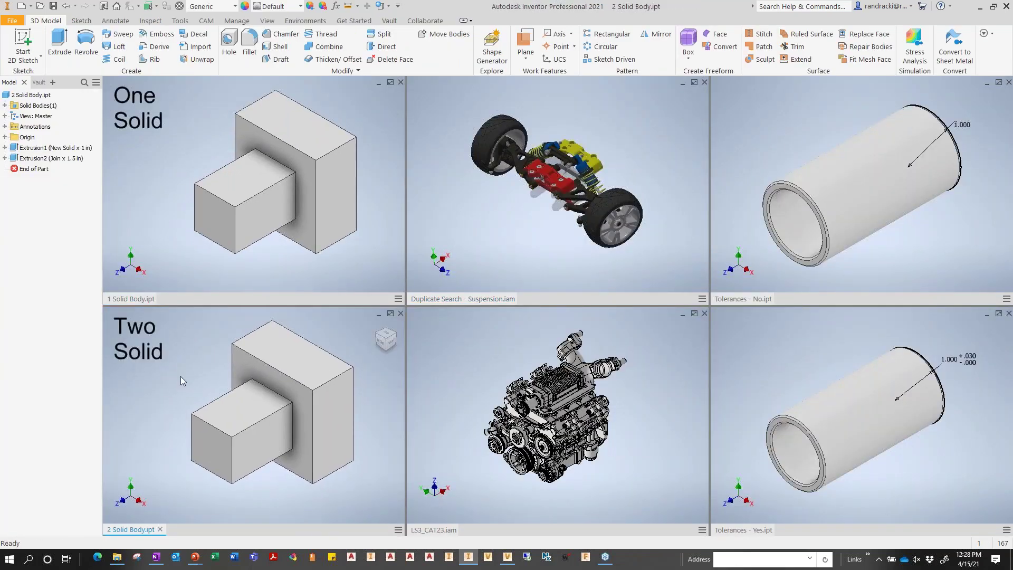
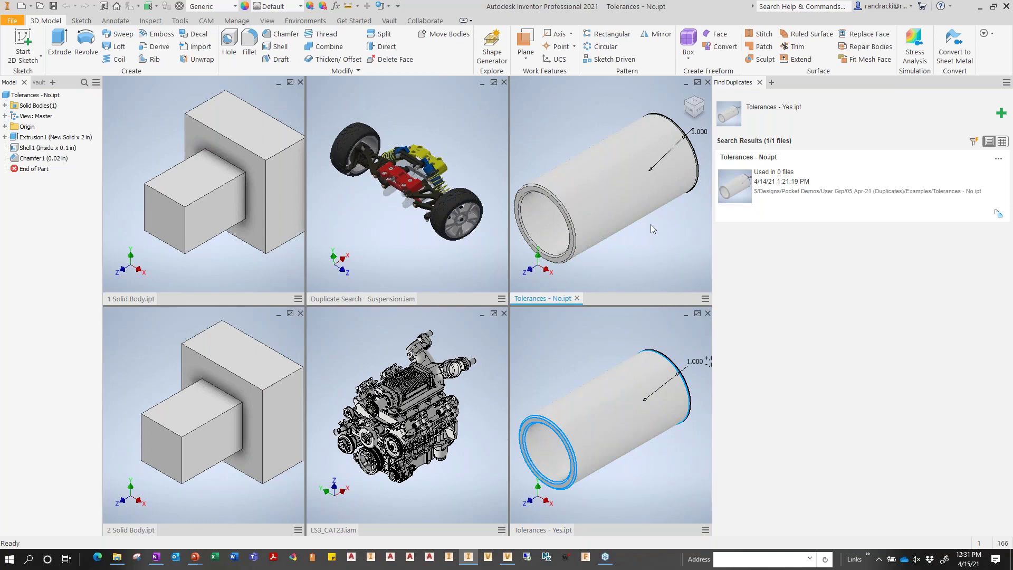
Step: Compare Tolerances - No.ipt with Tolerances - Yes.ipt, bringing the toleranced diameter dimension of Tolerances - Yes.ipt fully into view
{"action": "left_click", "coordinate": [35, 94]}
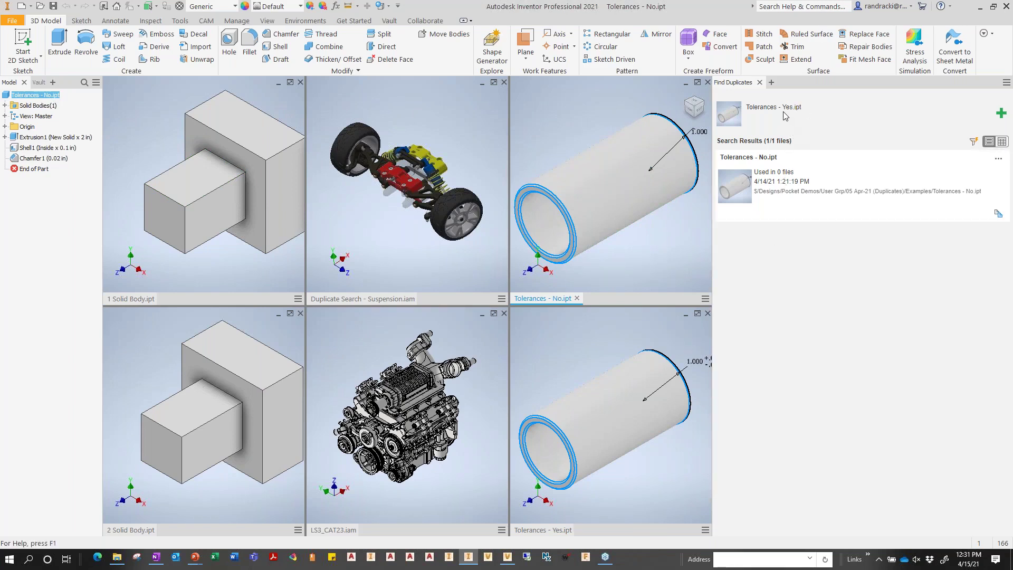
{"action": "left_click", "coordinate": [641, 407]}
{"action": "middle_click_drag", "start_coordinate": [617, 419], "coordinate": [627, 406]}
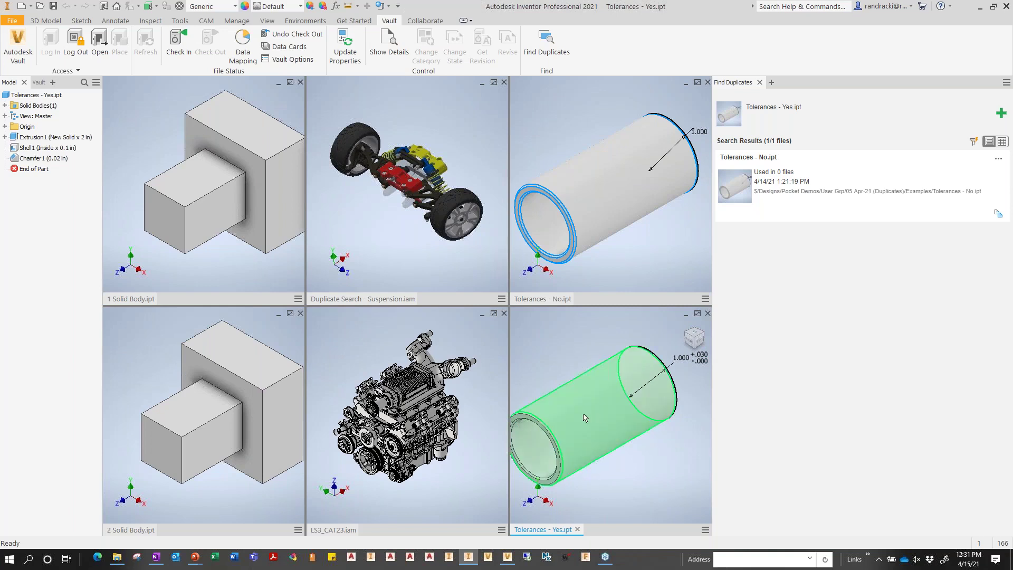
Step: Change which tolerance value parameter d0 uses in Tolerances - Yes.ipt and accept the model parameters
{"action": "left_click", "coordinate": [336, 6]}
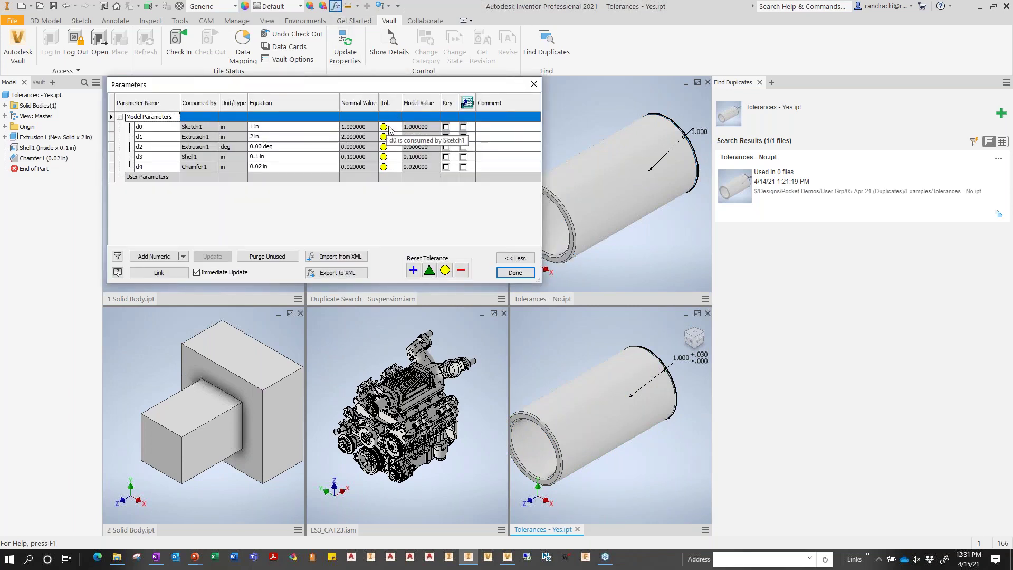
{"action": "left_click", "coordinate": [392, 128]}
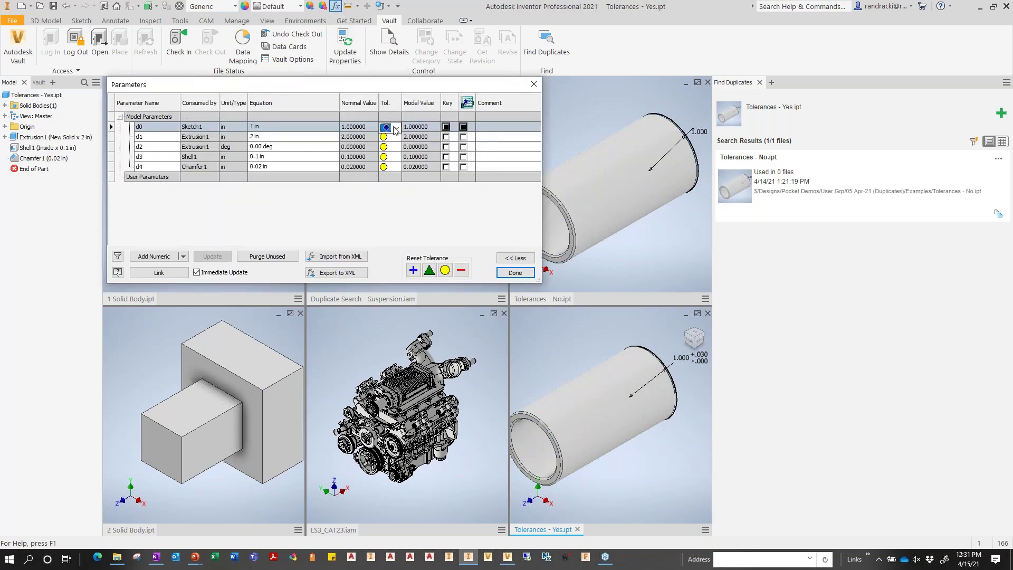
{"action": "left_click", "coordinate": [396, 128]}
{"action": "left_click", "coordinate": [389, 155]}
{"action": "left_click", "coordinate": [514, 272]}
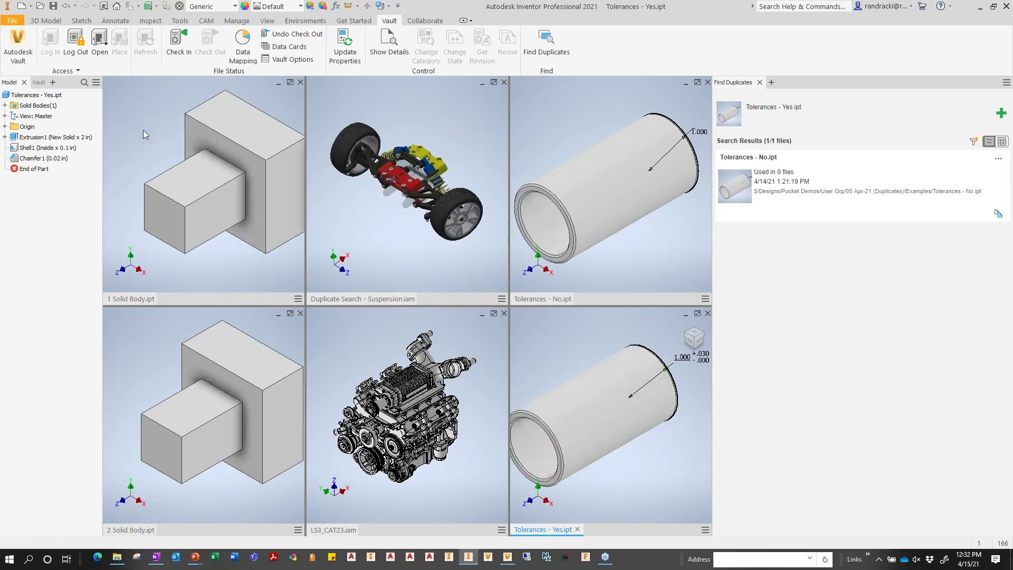
Step: Run a new duplicate search with Tolerances - No.ipt as the input component
{"action": "left_click", "coordinate": [561, 135]}
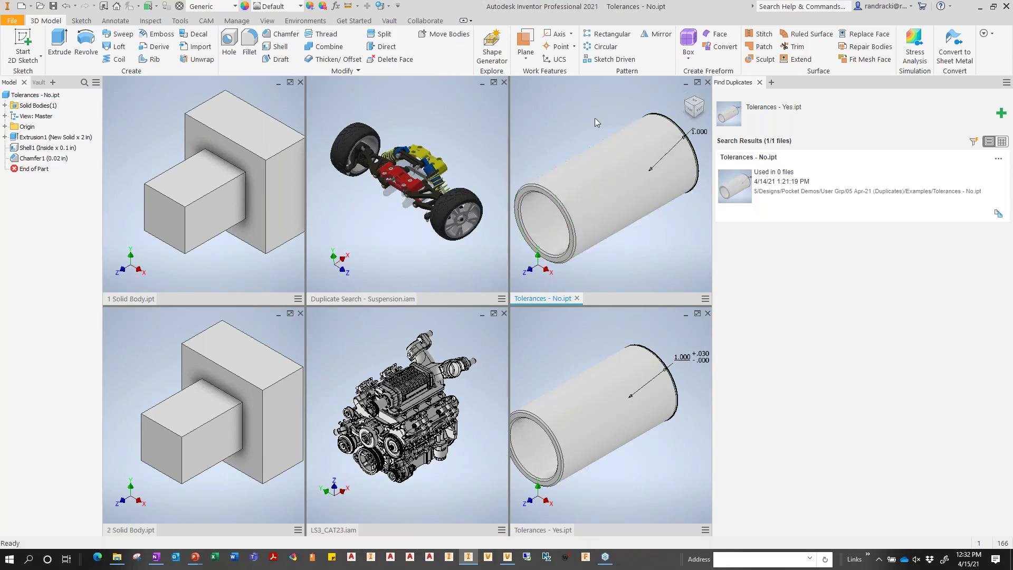
{"action": "left_click", "coordinate": [42, 98]}
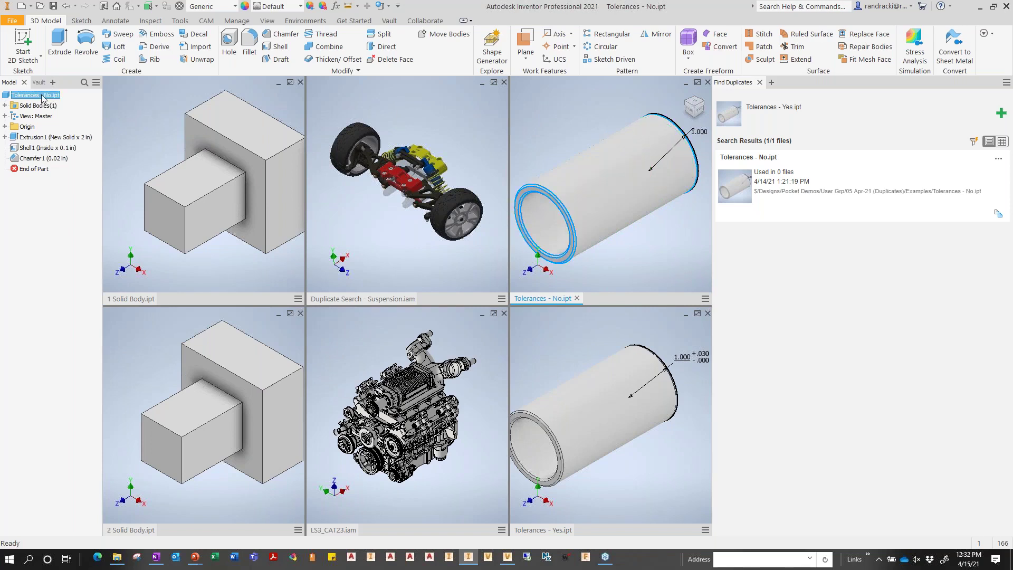
{"action": "left_click", "coordinate": [1001, 113]}
{"action": "left_click", "coordinate": [571, 154]}
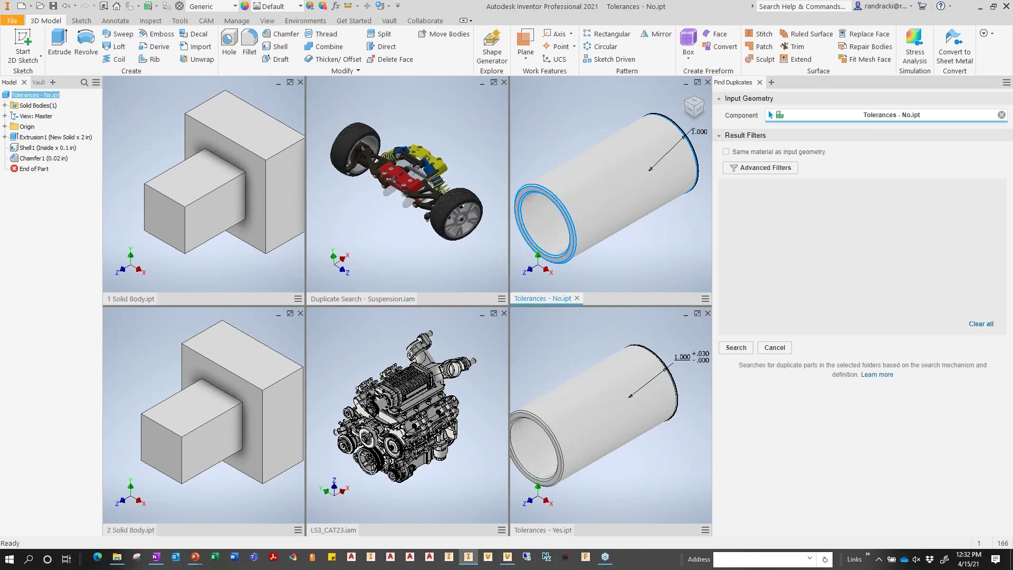
{"action": "left_click", "coordinate": [740, 349]}
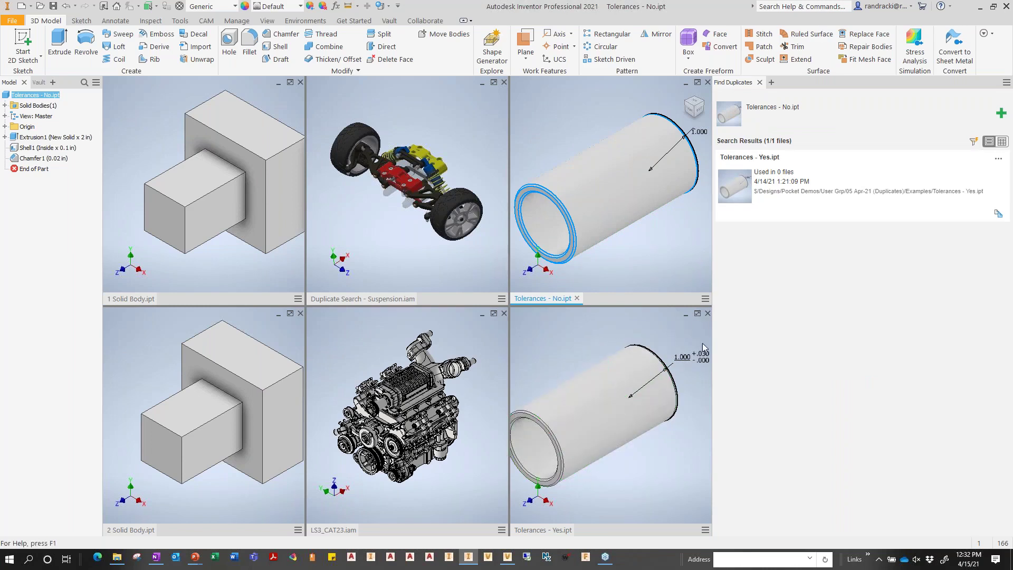
Step: Maximize the LS3_CAT23.iam window and run a new duplicate search on the whole engine assembly
{"action": "left_click", "coordinate": [570, 335]}
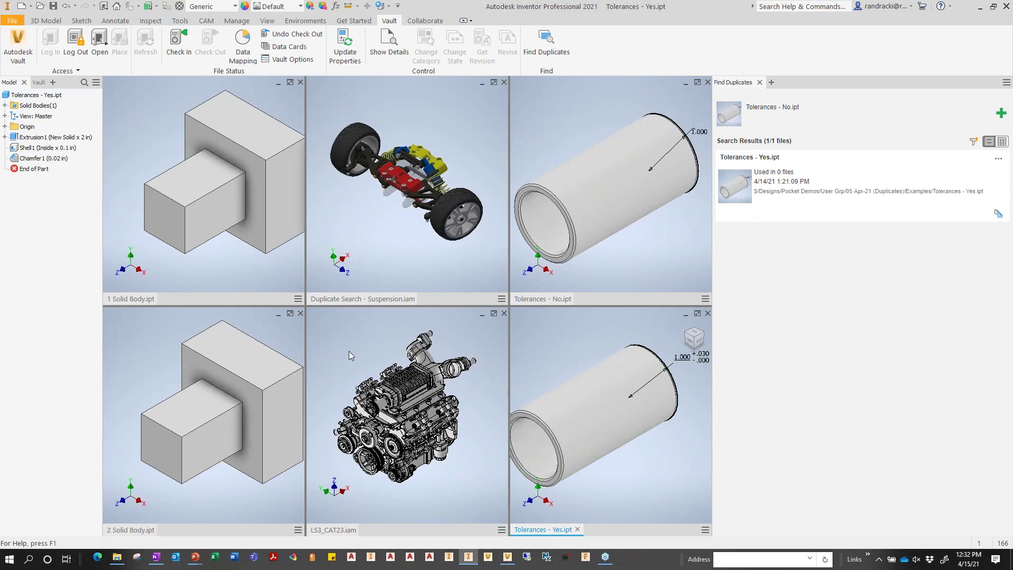
{"action": "left_click", "coordinate": [386, 337]}
{"action": "left_click", "coordinate": [494, 314]}
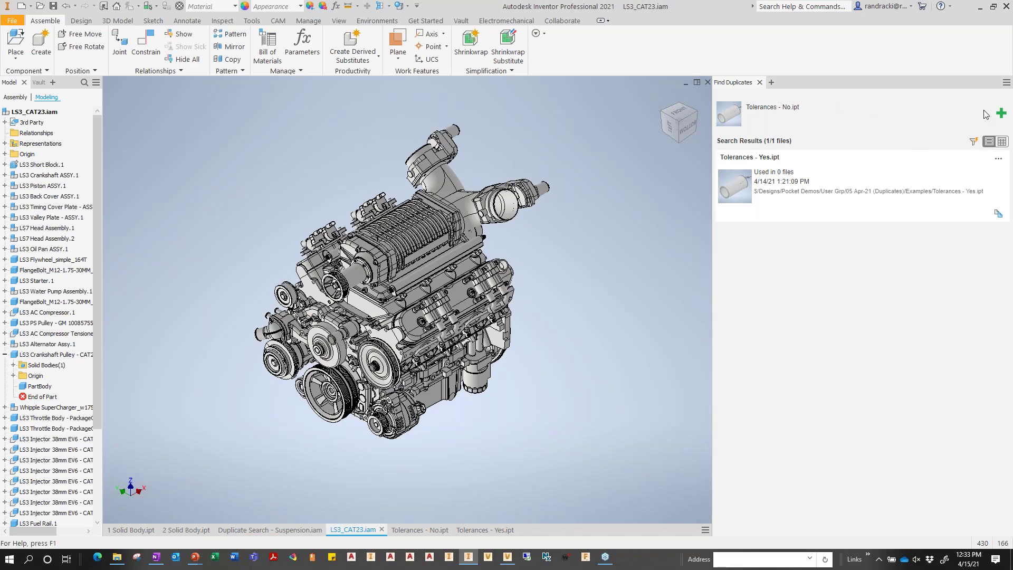
{"action": "left_click", "coordinate": [1001, 113]}
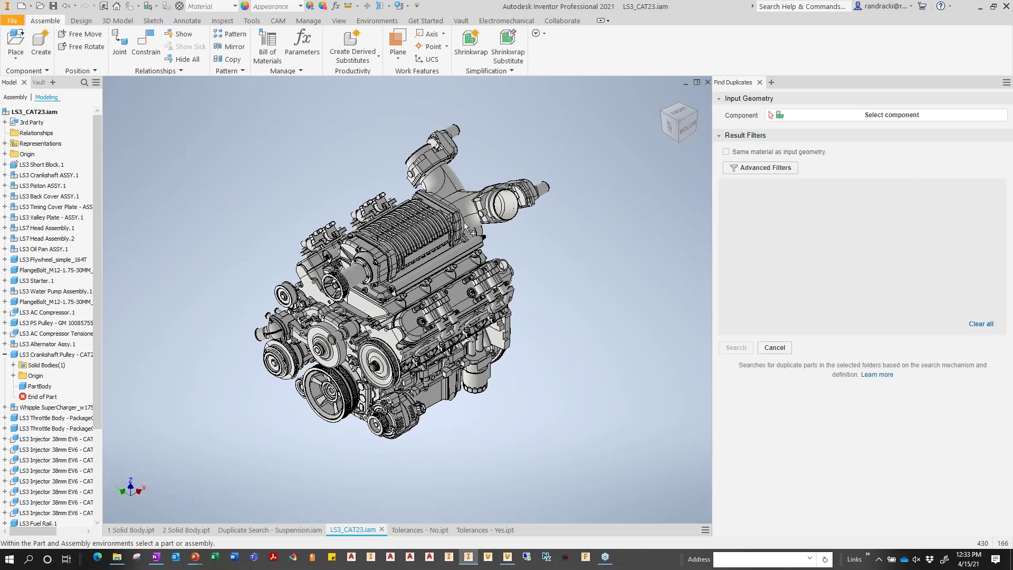
{"action": "left_click", "coordinate": [30, 113]}
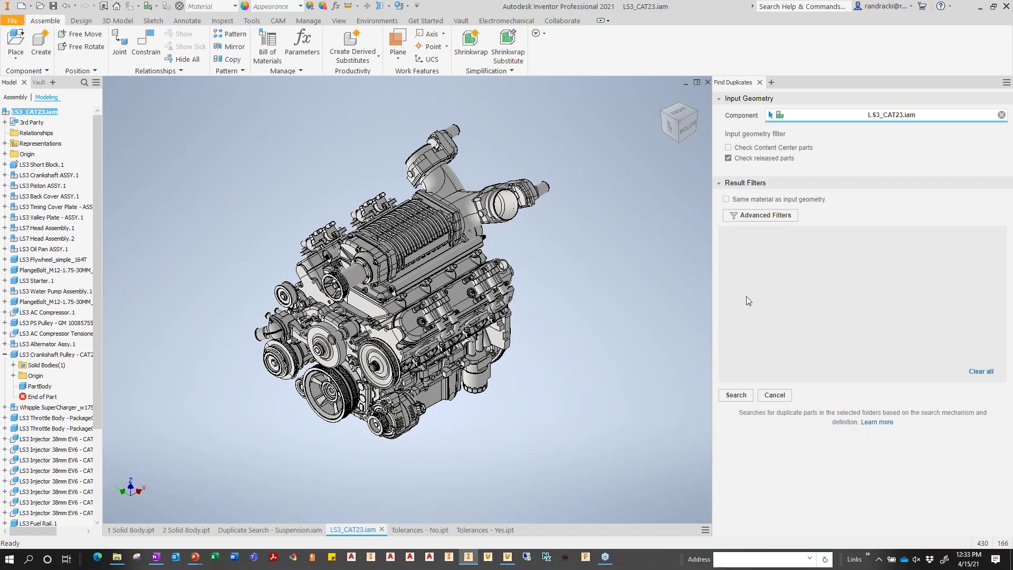
{"action": "left_click", "coordinate": [737, 396]}
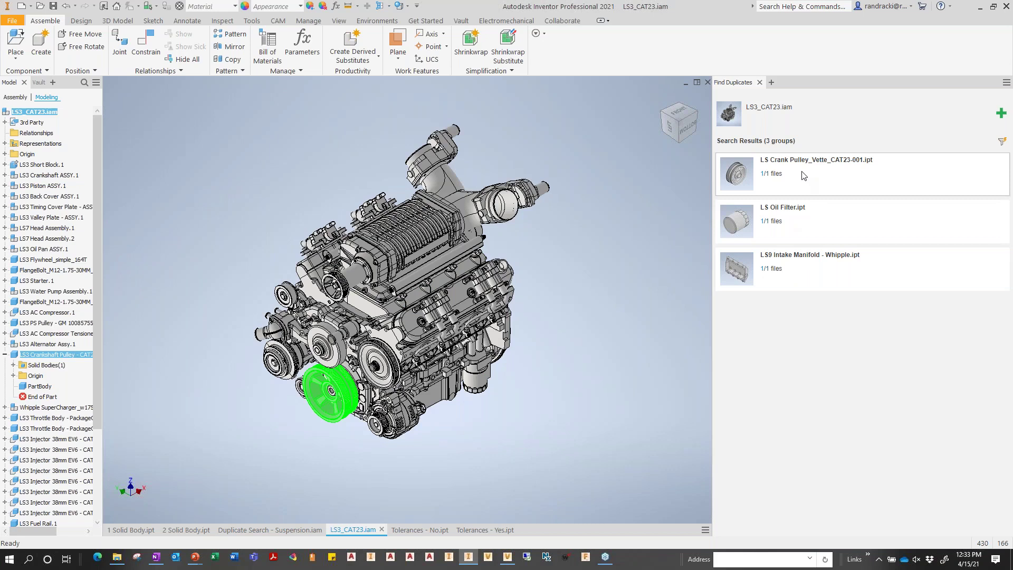
Step: Open the duplicate LS9 Intake Manifold - Whipple V2.ipt from the search results, examine it, and return to LS3_CAT23.iam
{"action": "mouse_move", "coordinate": [765, 174]}
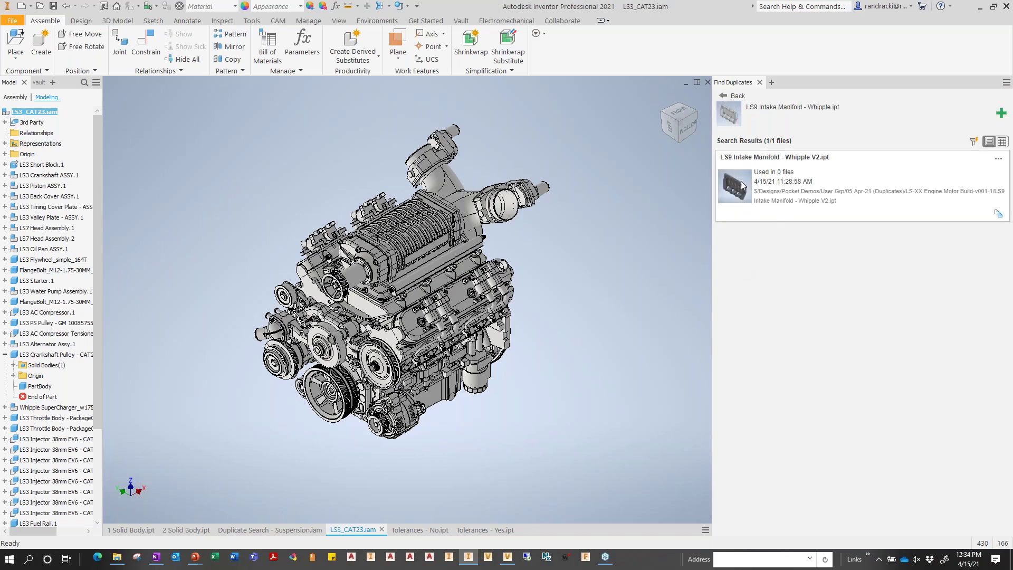
{"action": "left_click", "coordinate": [998, 159]}
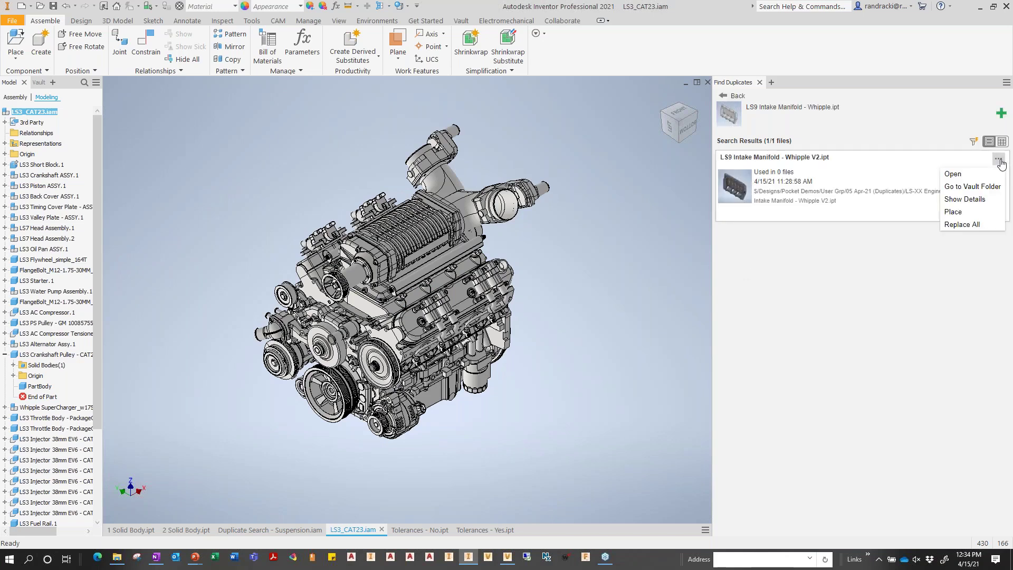
{"action": "left_click", "coordinate": [952, 173]}
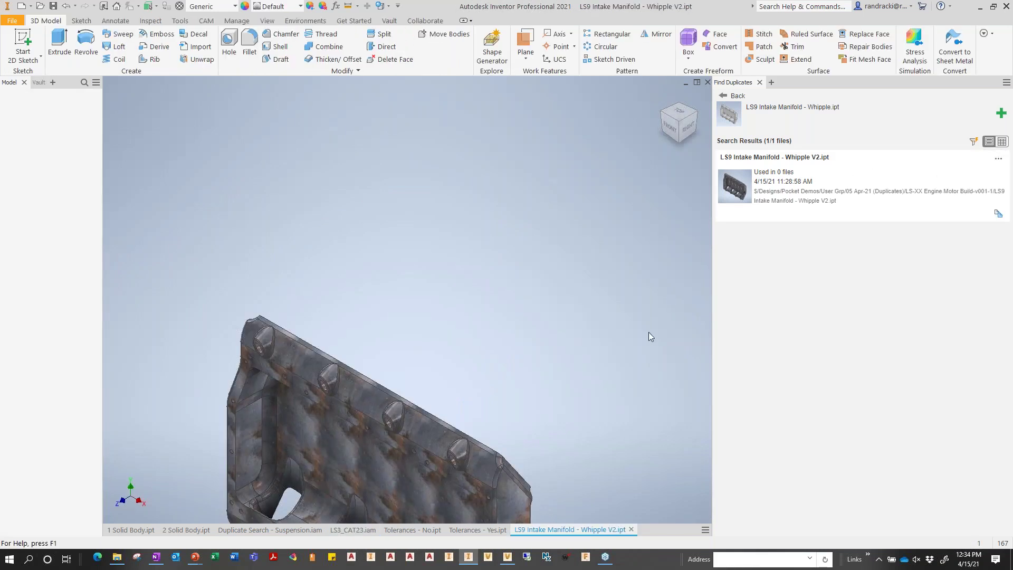
{"action": "left_click", "coordinate": [495, 319]}
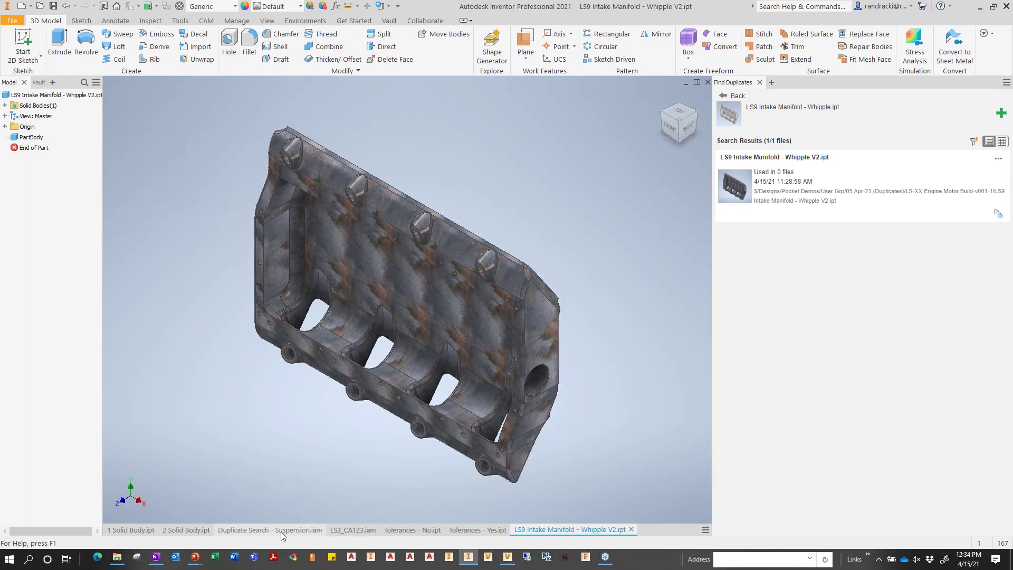
{"action": "left_click", "coordinate": [350, 529]}
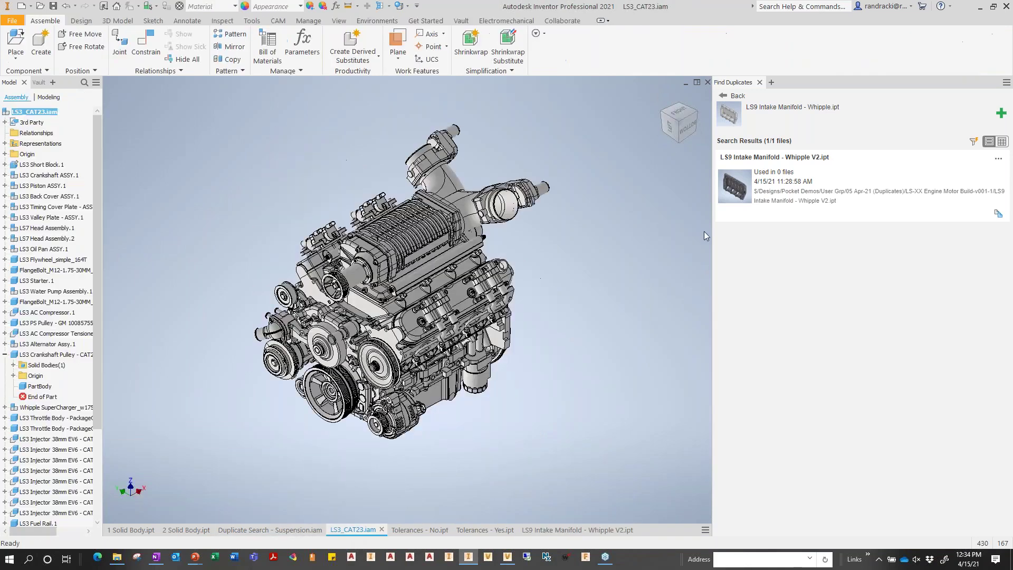
Step: Replace all occurrences of LS9 Intake Manifold - Whipple.ipt with LS9 Intake Manifold - Whipple V2.ipt, checking out all affected files
{"action": "left_click", "coordinate": [734, 95]}
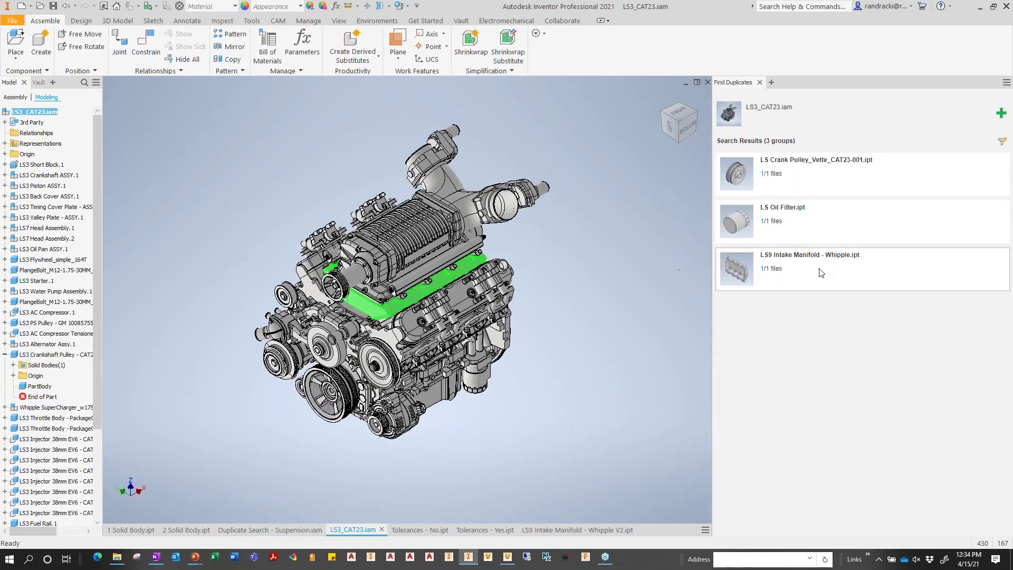
{"action": "left_click", "coordinate": [923, 262]}
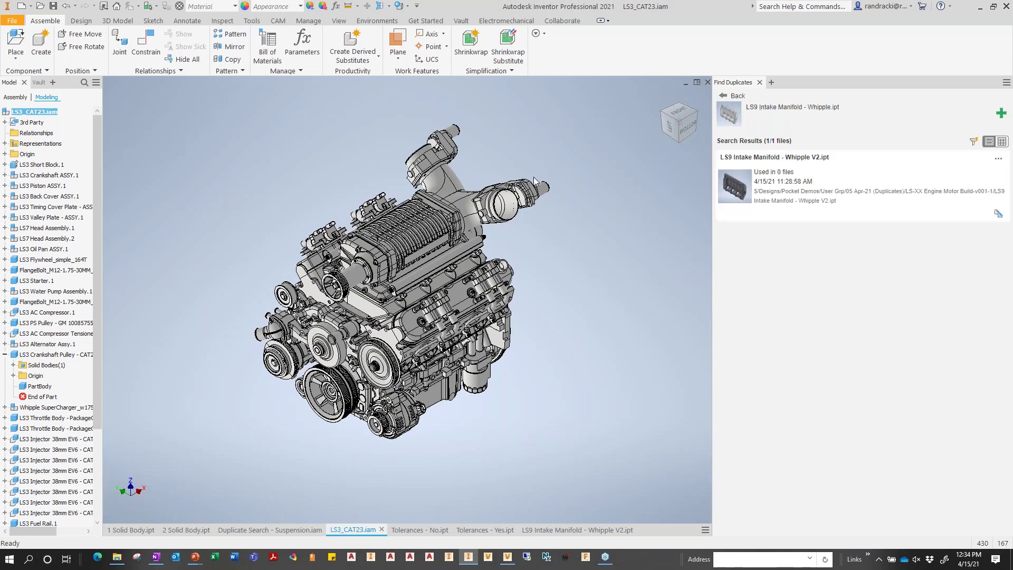
{"action": "left_click", "coordinate": [997, 160]}
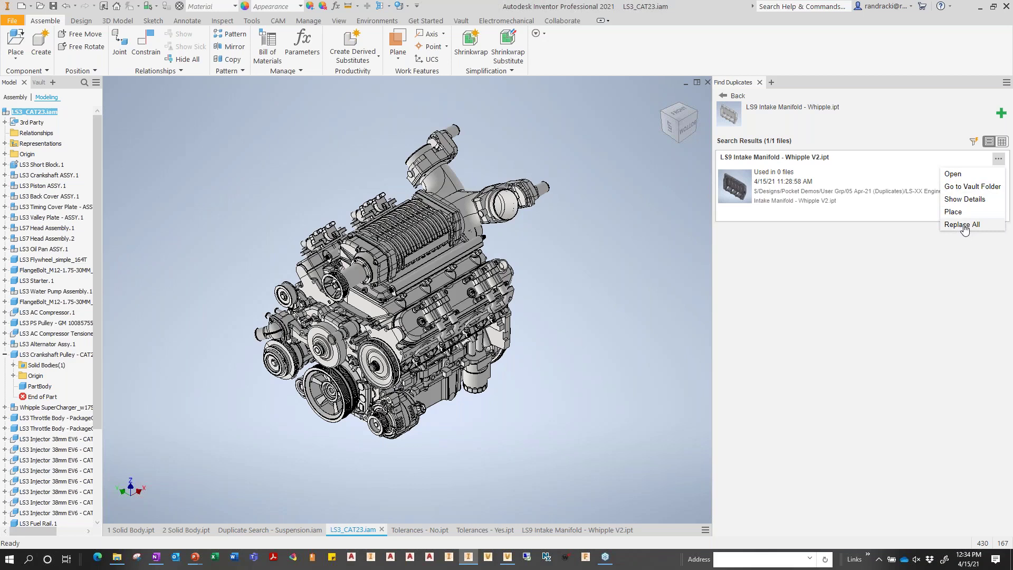
{"action": "left_click", "coordinate": [962, 225]}
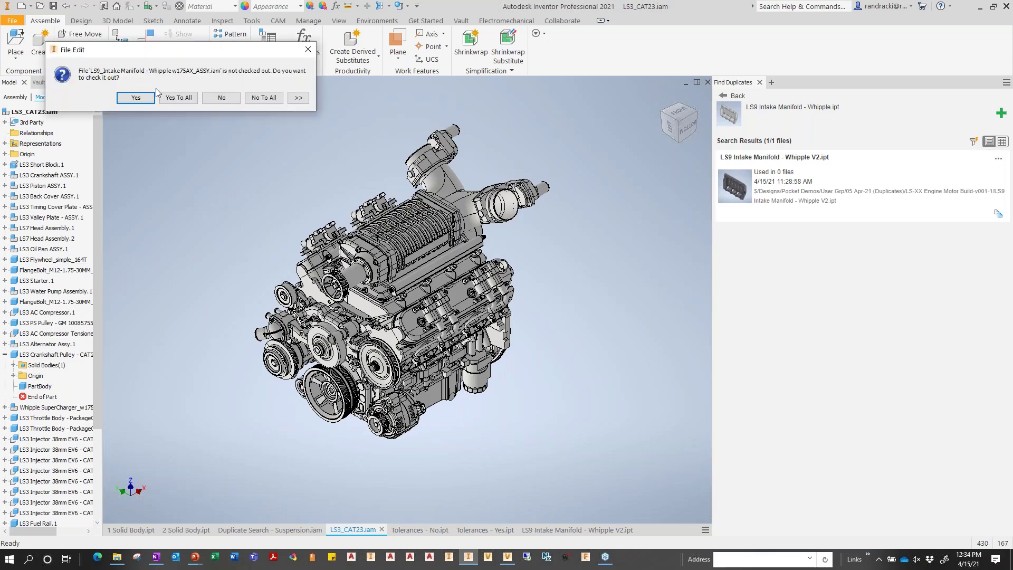
{"action": "left_click", "coordinate": [171, 97]}
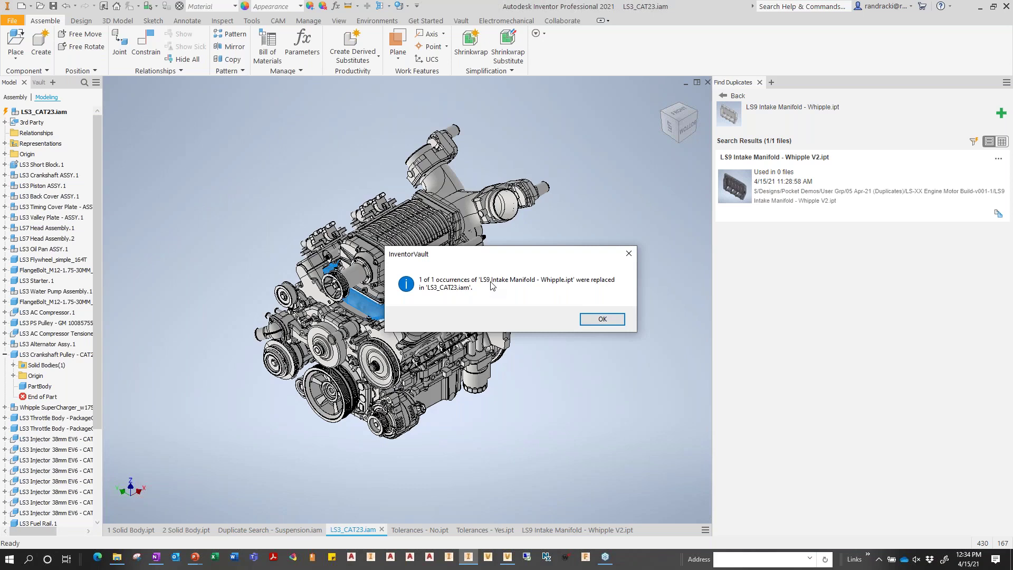
{"action": "left_click", "coordinate": [609, 320]}
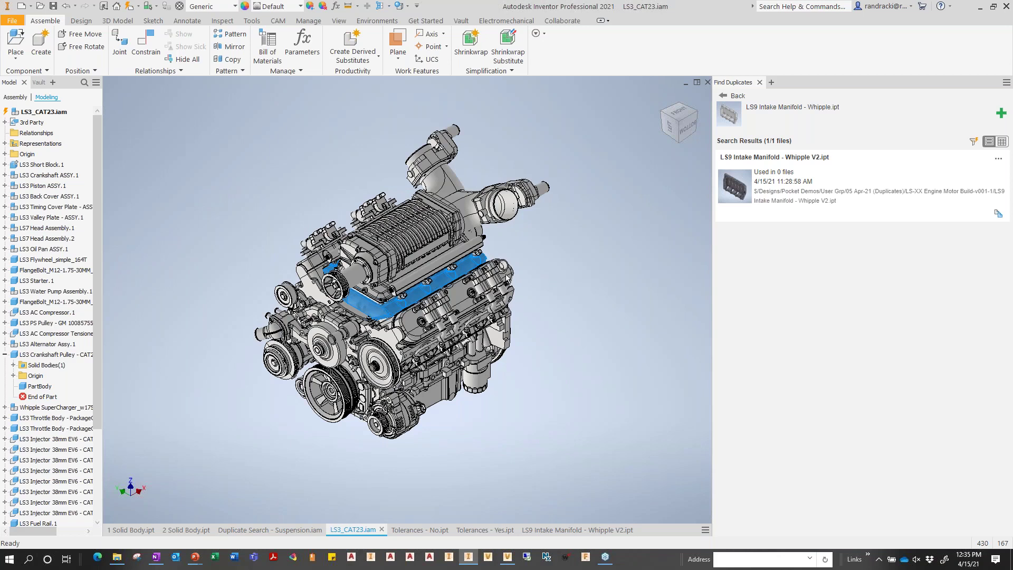
Step: Update the engine assembly and clear the selection of the replaced intake manifold
{"action": "mouse_move", "coordinate": [520, 293]}
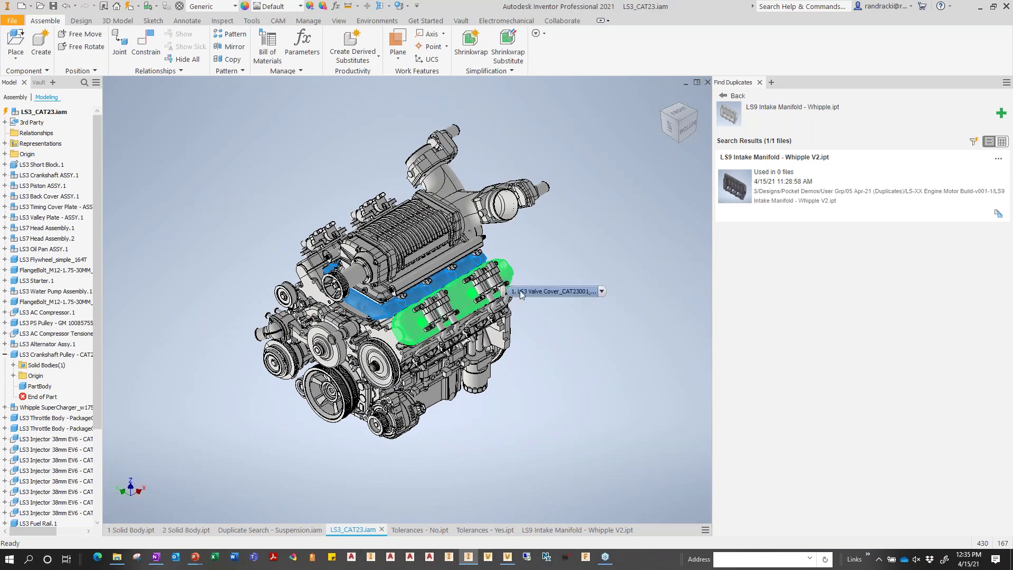
{"action": "left_click", "coordinate": [129, 7]}
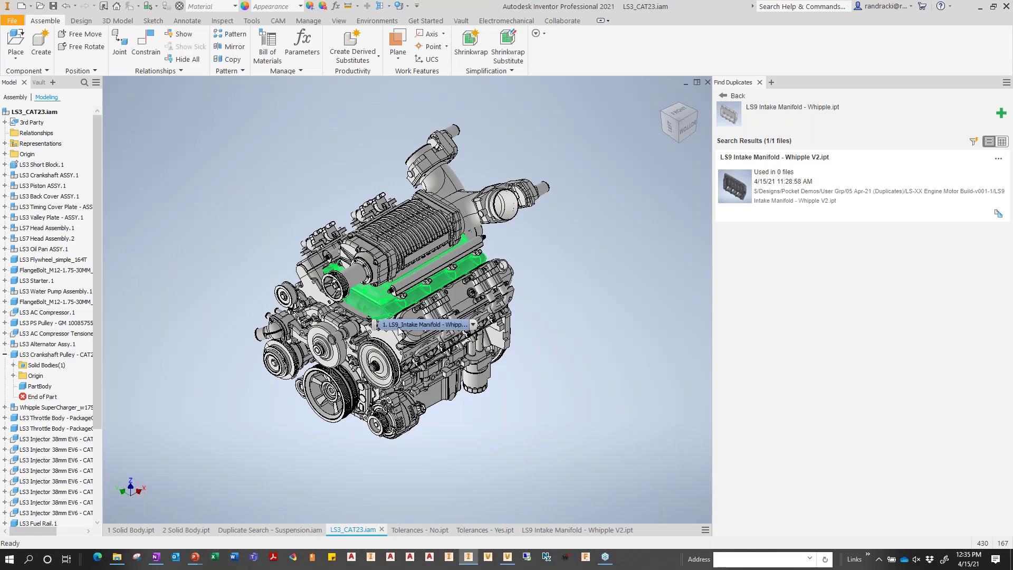
{"action": "left_click", "coordinate": [609, 299]}
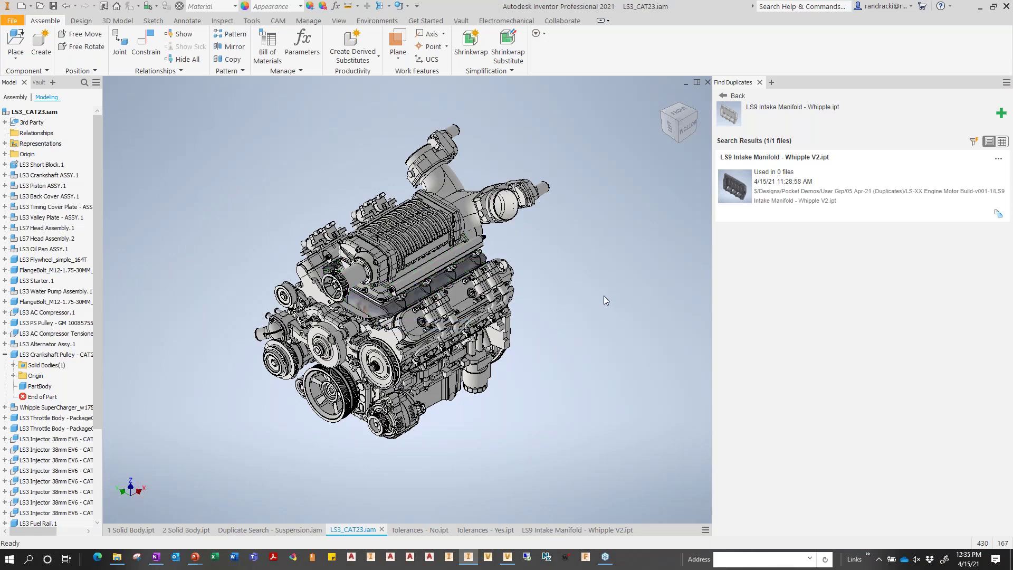